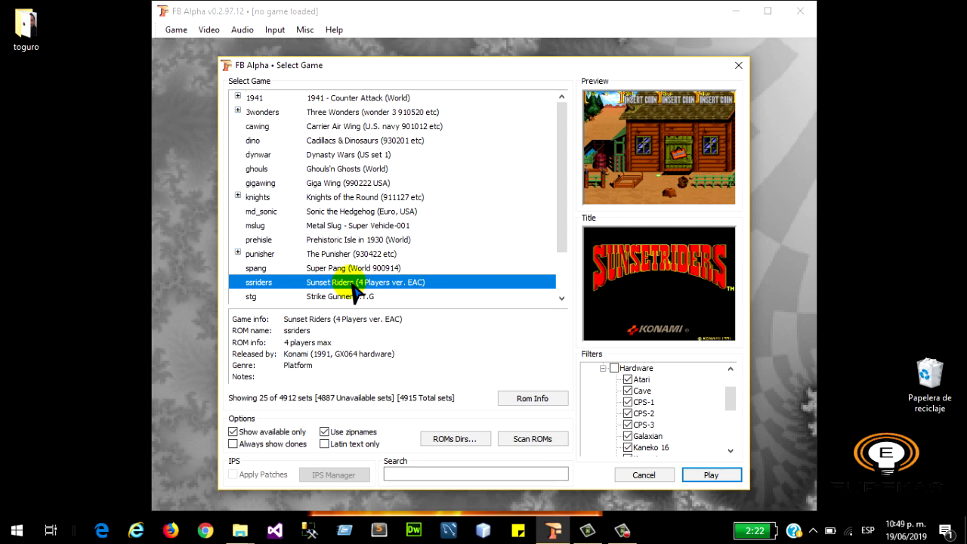
Launch Cadillacs & Dinosaurs (930201 etc) from the game list and exit the game once it is running
{"action": "left_click", "coordinate": [346, 143]}
{"action": "double_click", "coordinate": [345, 144]}
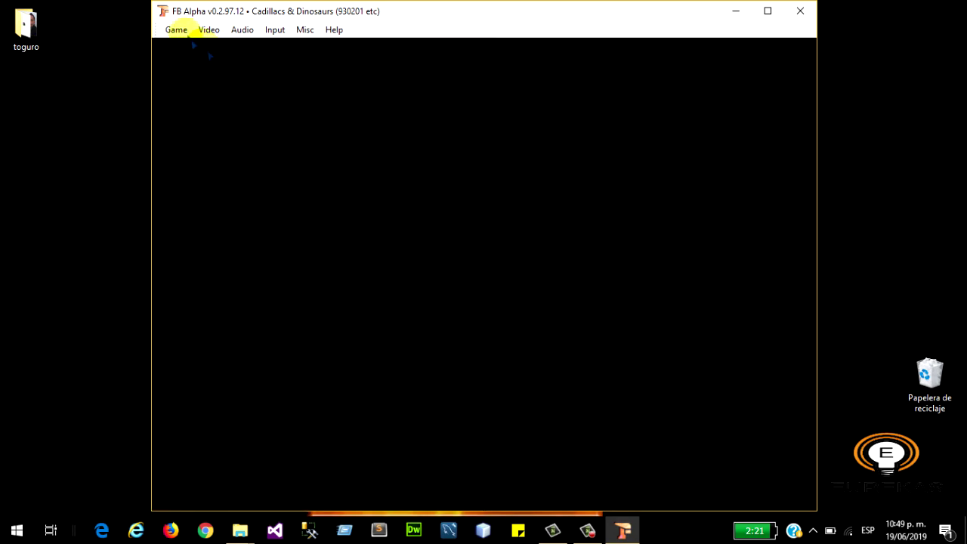
{"action": "left_click", "coordinate": [179, 31]}
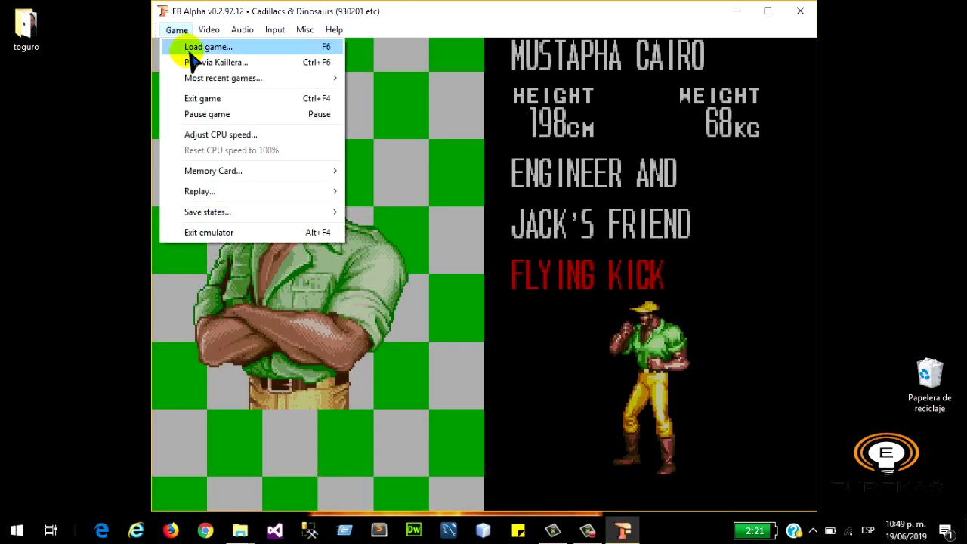
{"action": "left_click", "coordinate": [235, 102]}
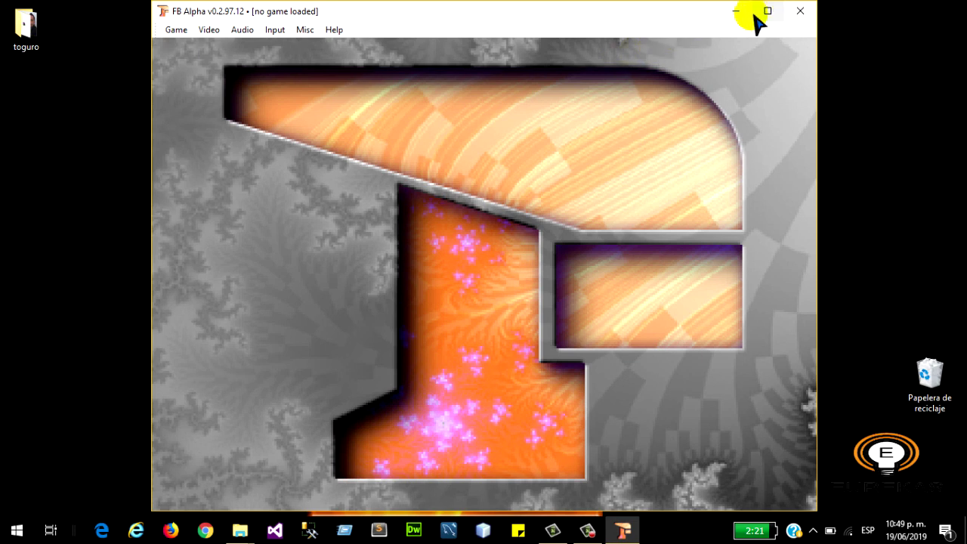
Minimise the emulator, open the prueba folder on the desktop and select the jojo archive
{"action": "left_click", "coordinate": [736, 12]}
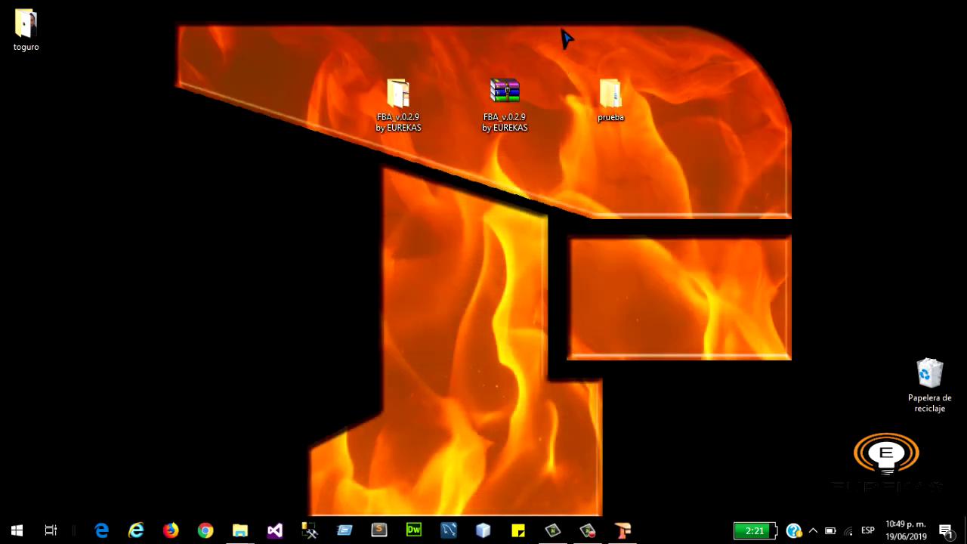
{"action": "double_click", "coordinate": [611, 90]}
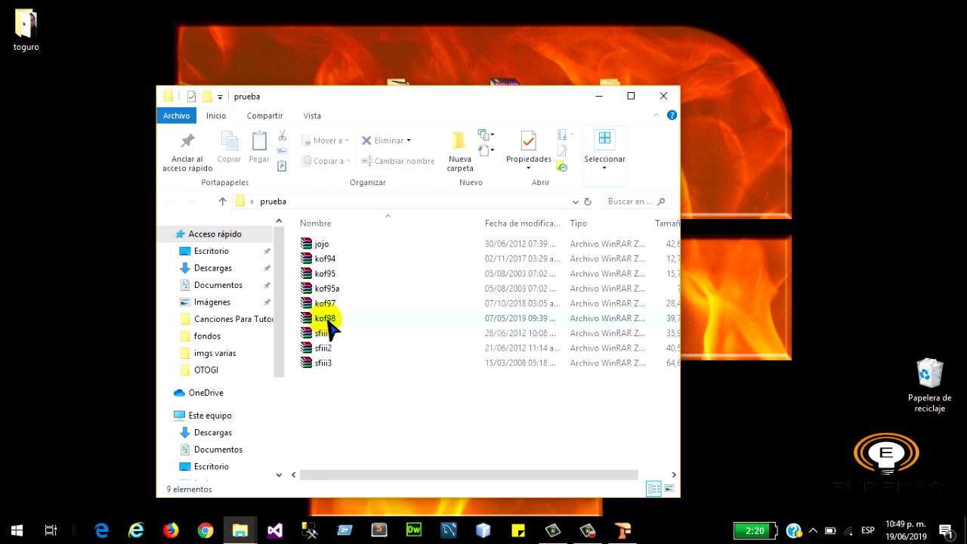
{"action": "mouse_move", "coordinate": [331, 324]}
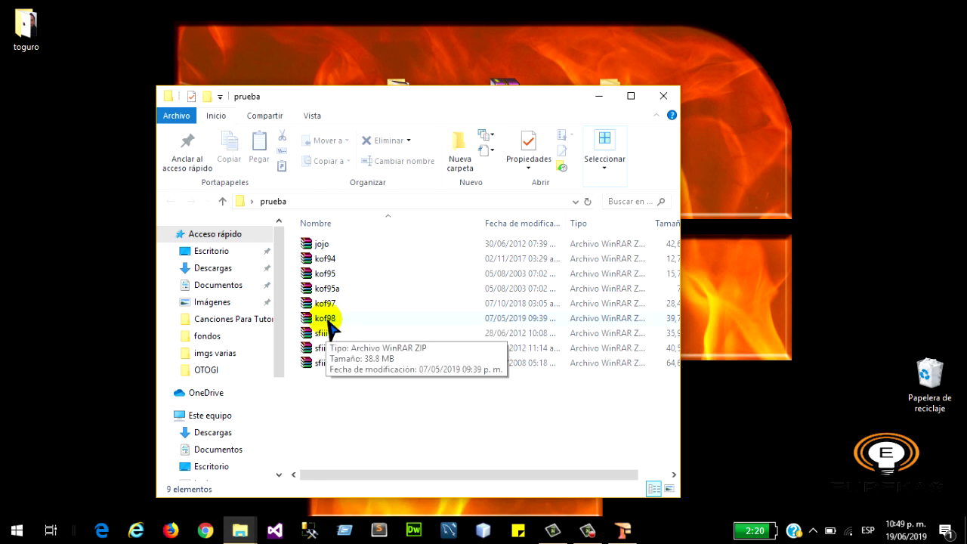
{"action": "left_click", "coordinate": [331, 246]}
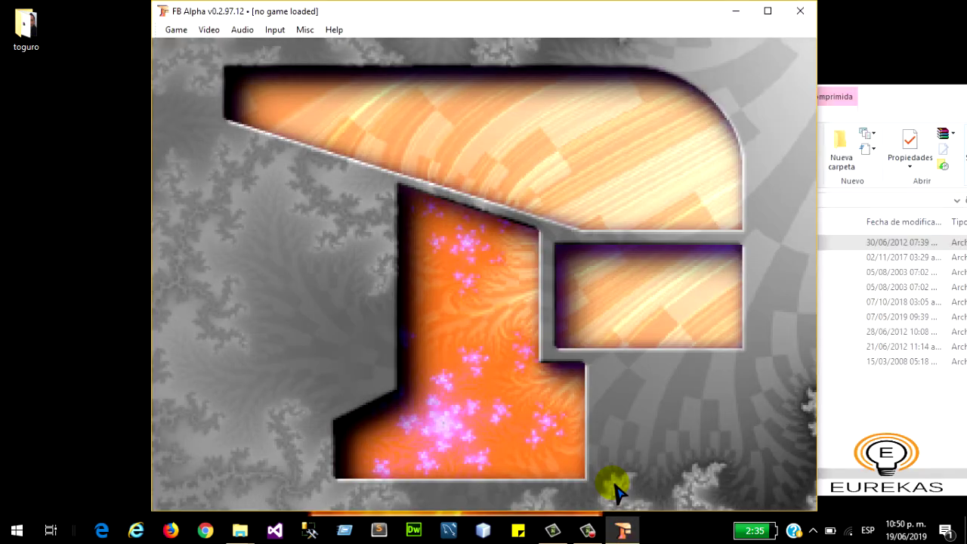
Open the roms folder inside FBA_v.0.2.9 by EUREKAS beside the prueba folder and select all the archives in prueba
{"action": "left_click", "coordinate": [736, 11]}
{"action": "double_click", "coordinate": [395, 104]}
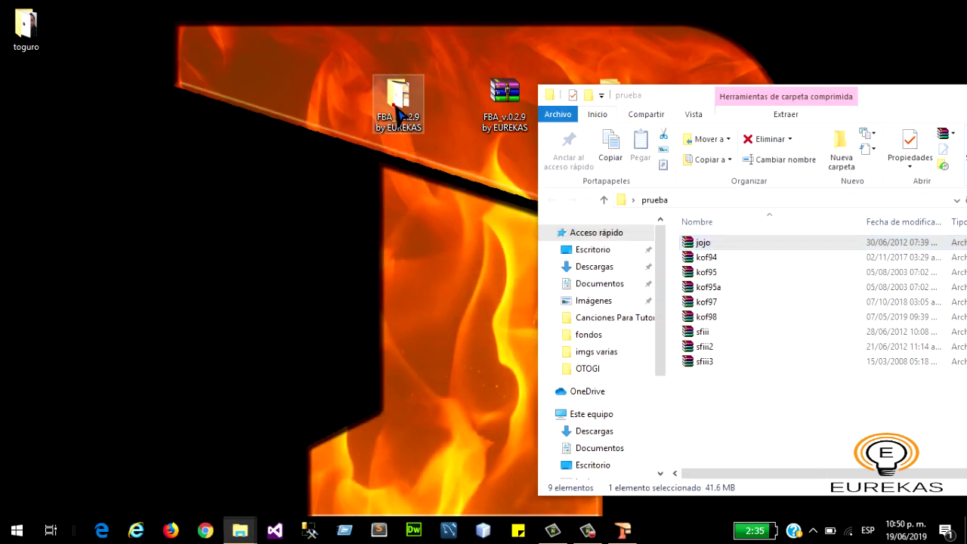
{"action": "left_click_drag", "start_coordinate": [492, 78], "coordinate": [378, 65]}
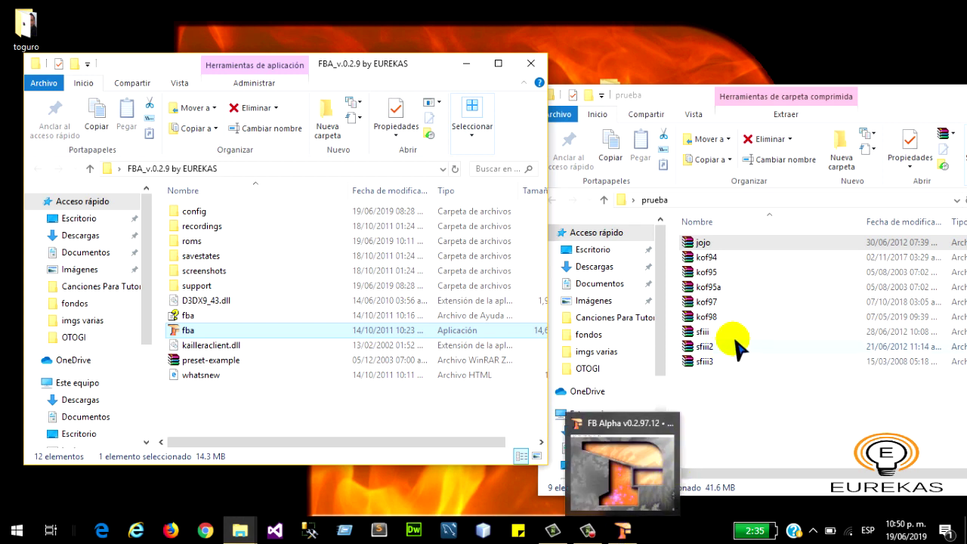
{"action": "double_click", "coordinate": [186, 241]}
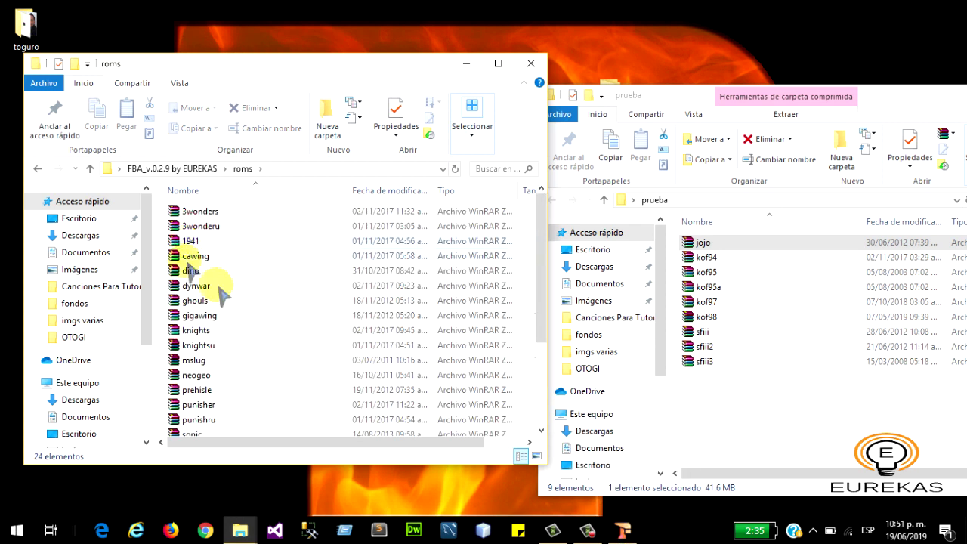
{"action": "left_click_drag", "start_coordinate": [786, 414], "coordinate": [748, 260]}
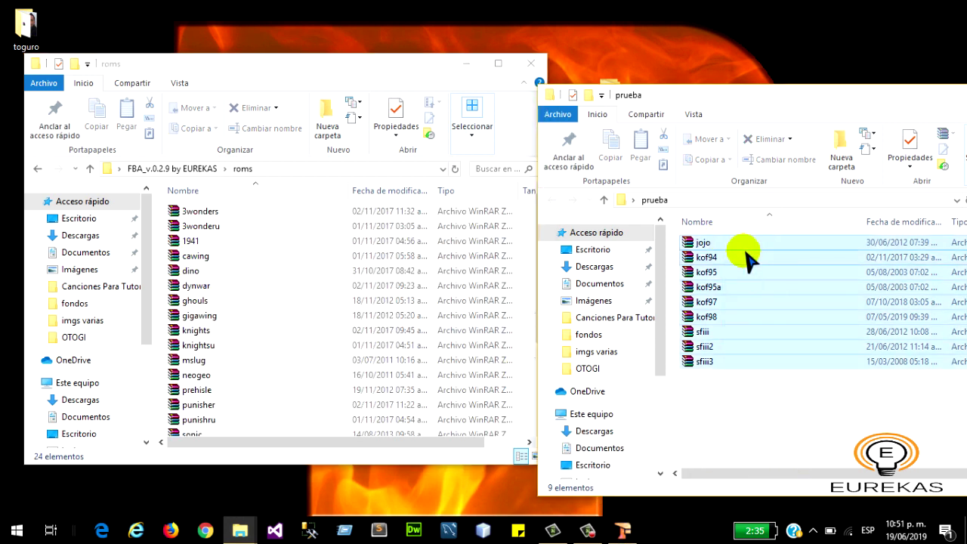
{"action": "right_click", "coordinate": [746, 254]}
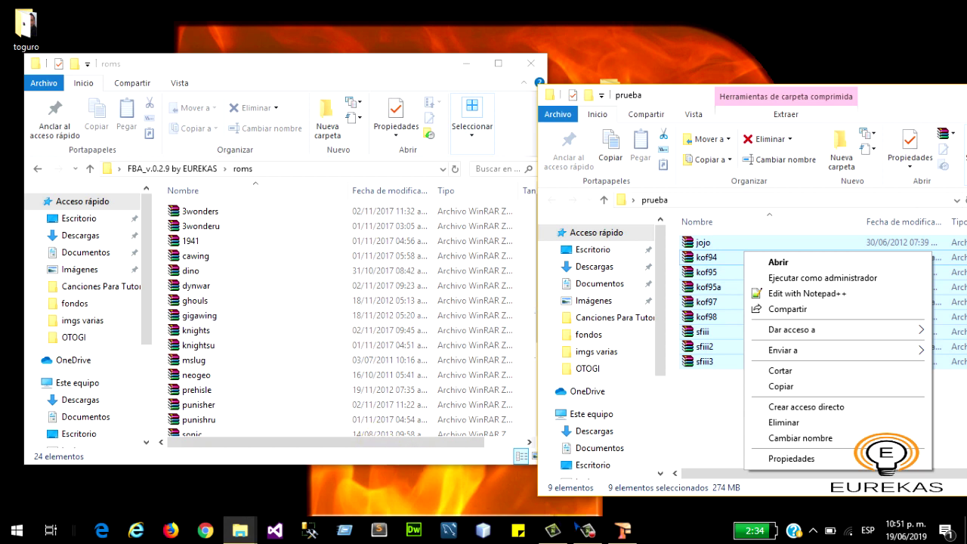
Switch to FB Alpha, open the game selection list and preview Super Pang, Sunset Riders and Strike Gunner S.T.G
{"action": "left_click", "coordinate": [633, 538]}
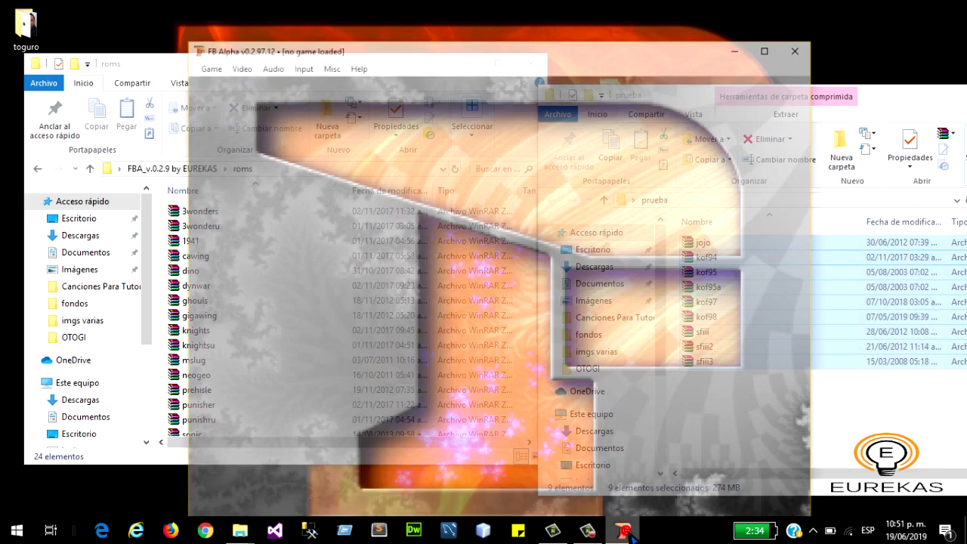
{"action": "left_click", "coordinate": [176, 30]}
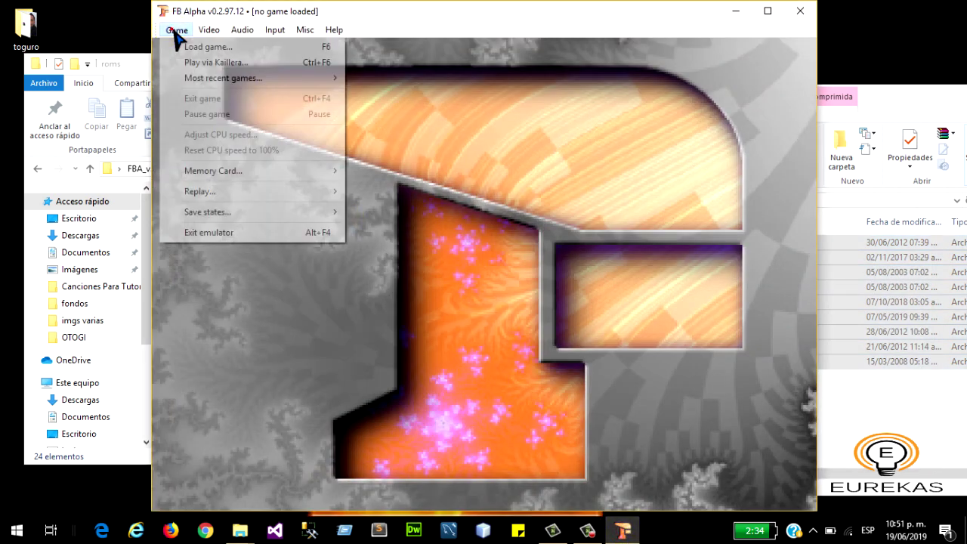
{"action": "left_click", "coordinate": [189, 47]}
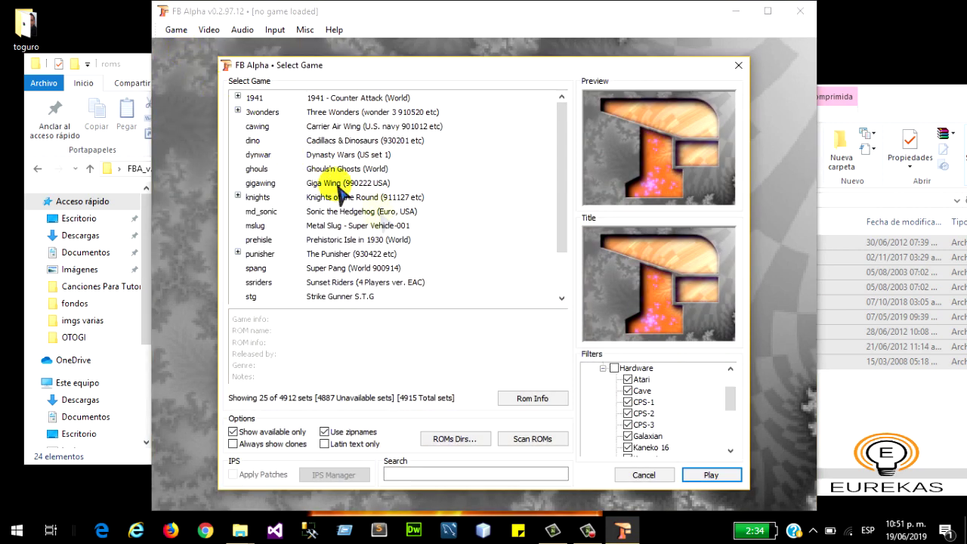
{"action": "left_click_drag", "start_coordinate": [563, 134], "coordinate": [559, 188]}
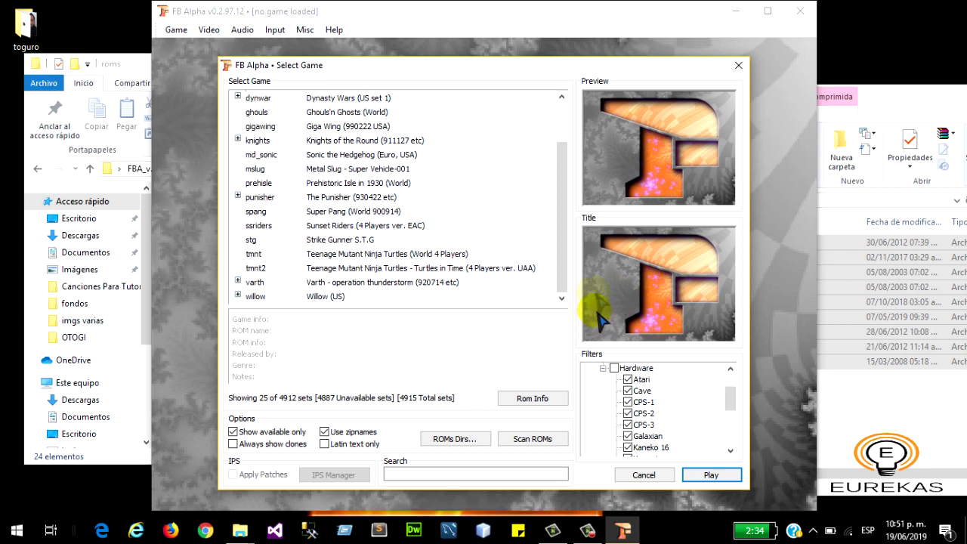
{"action": "left_click", "coordinate": [316, 212]}
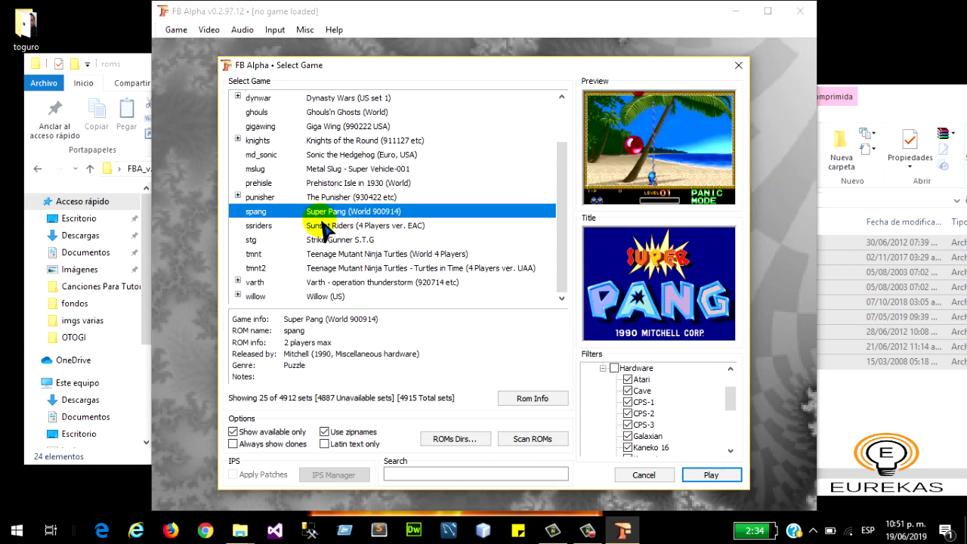
{"action": "left_click", "coordinate": [319, 225]}
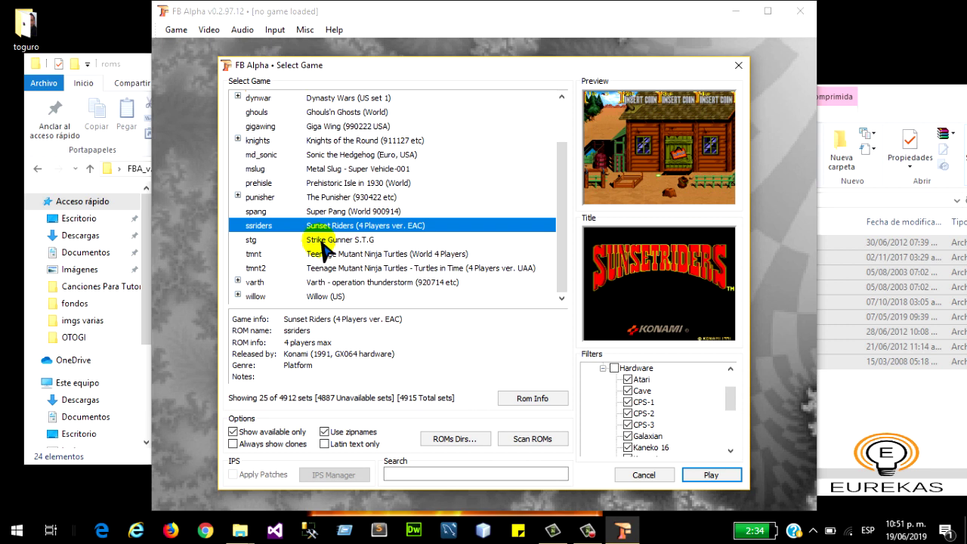
{"action": "left_click", "coordinate": [322, 240]}
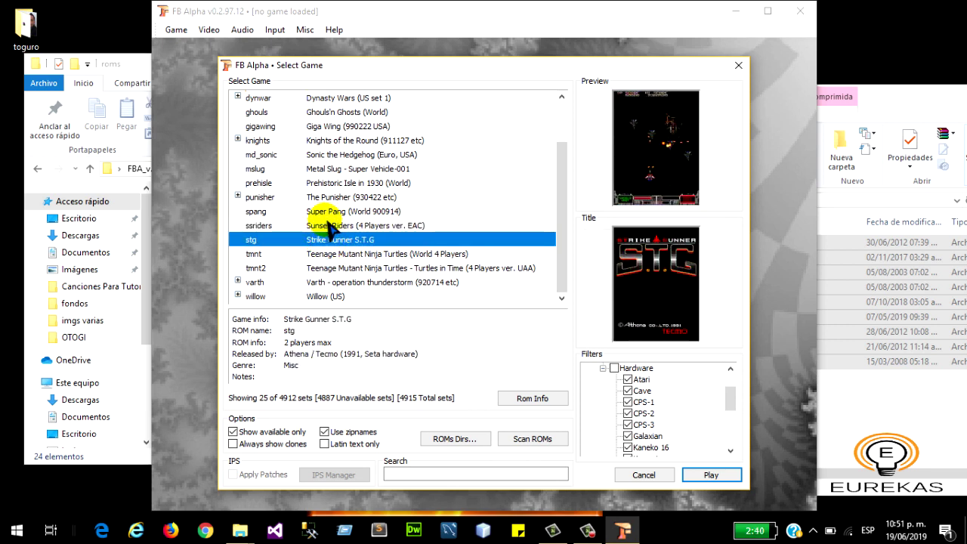
Compare the prueba archives with the emulator's game list, close the list and minimise the emulator
{"action": "left_click", "coordinate": [901, 104]}
{"action": "key", "text": "ctrl+a"}
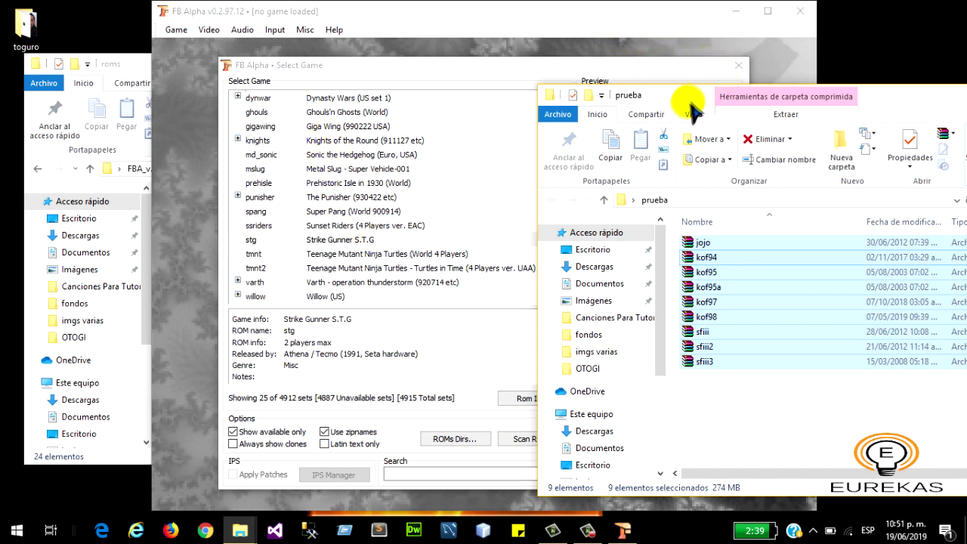
{"action": "left_click", "coordinate": [458, 83]}
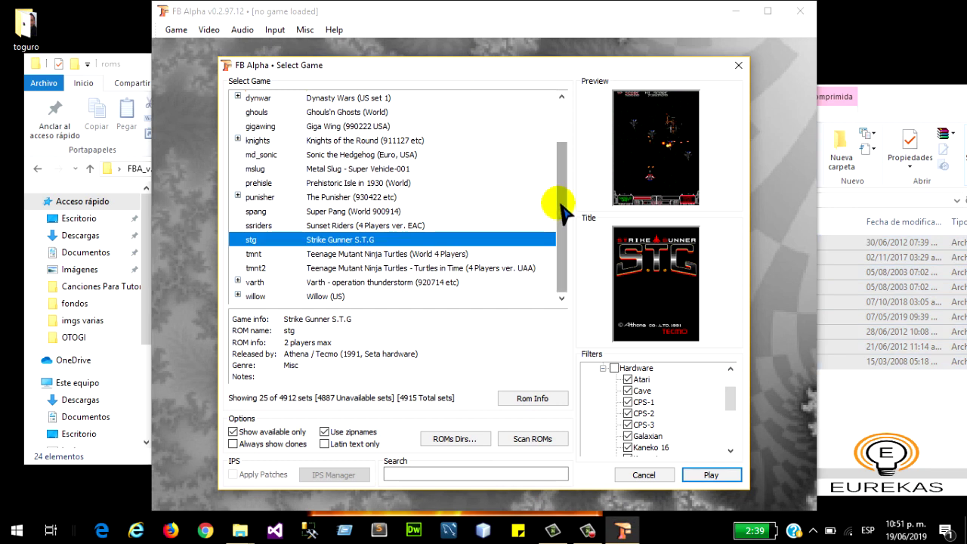
{"action": "left_click_drag", "start_coordinate": [563, 208], "coordinate": [567, 160]}
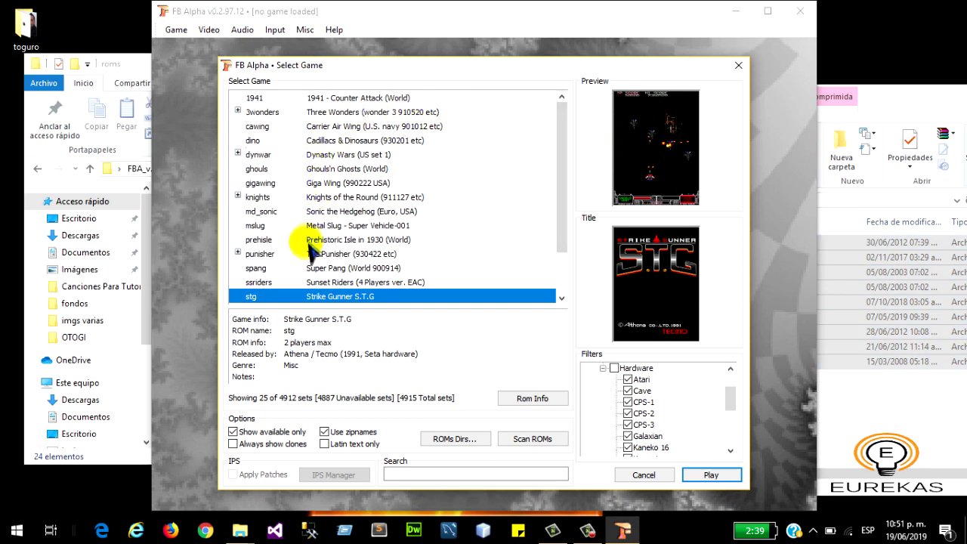
{"action": "left_click", "coordinate": [738, 67]}
{"action": "left_click", "coordinate": [735, 11]}
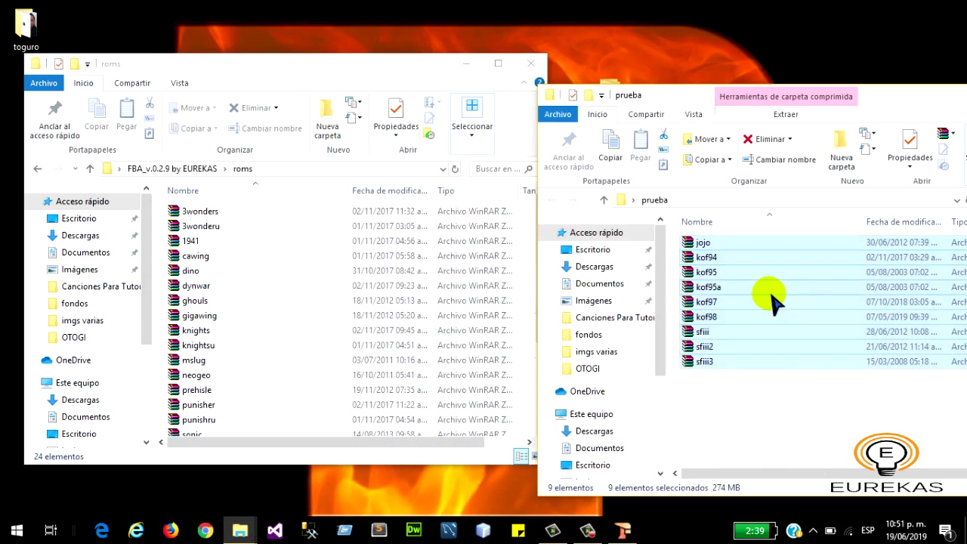
Copy all the selected archives from prueba into the emulator's roms folder
{"action": "right_click", "coordinate": [771, 295]}
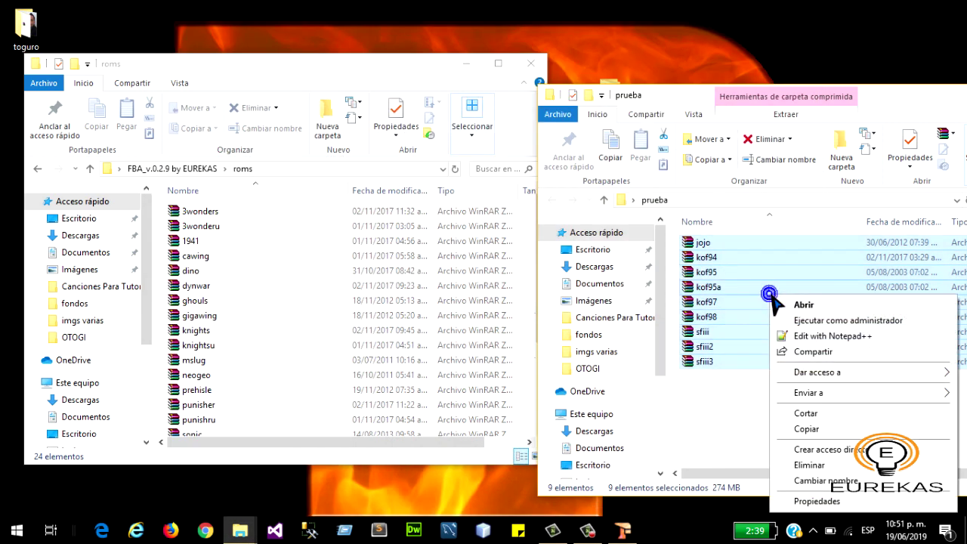
{"action": "left_click", "coordinate": [837, 431]}
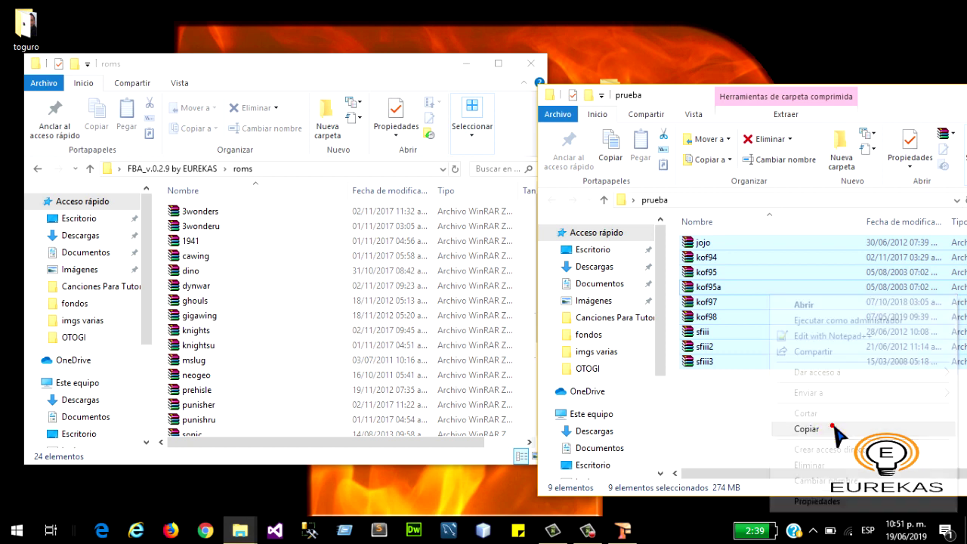
{"action": "right_click", "coordinate": [276, 256]}
{"action": "left_click", "coordinate": [527, 286]}
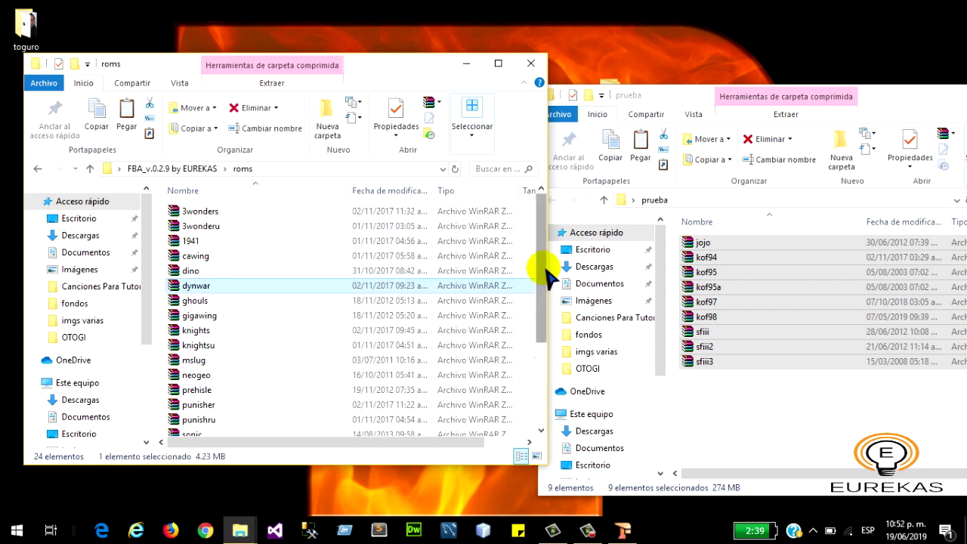
{"action": "left_click_drag", "start_coordinate": [549, 276], "coordinate": [824, 281]}
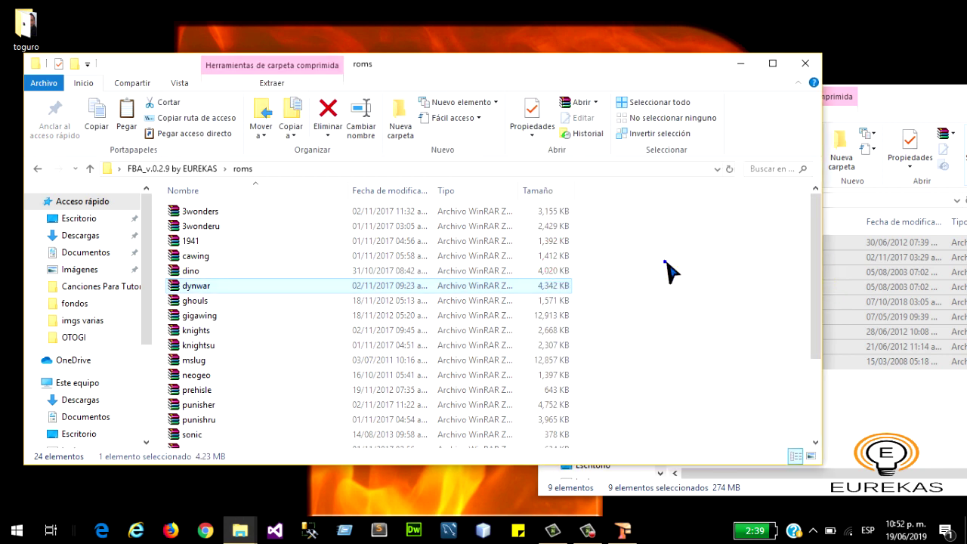
{"action": "right_click", "coordinate": [668, 266]}
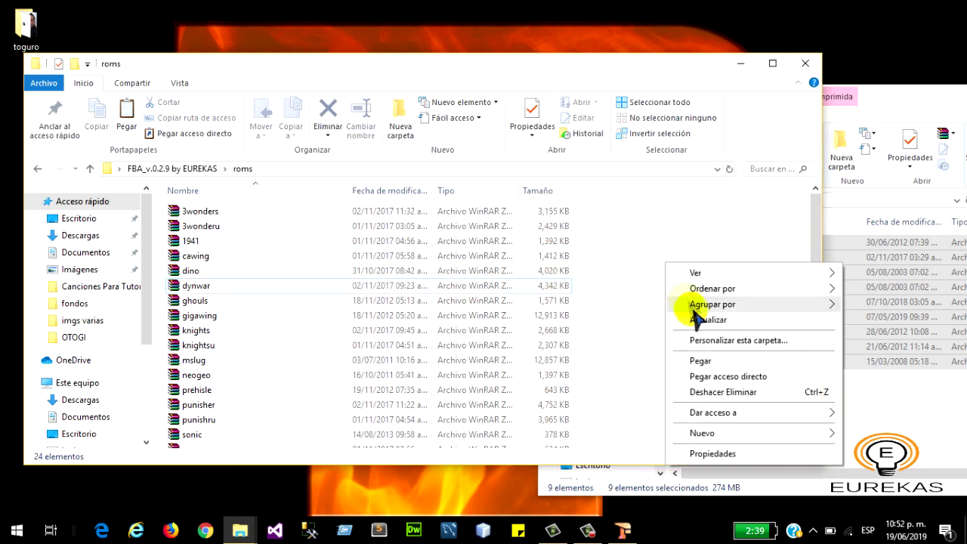
{"action": "left_click", "coordinate": [709, 362]}
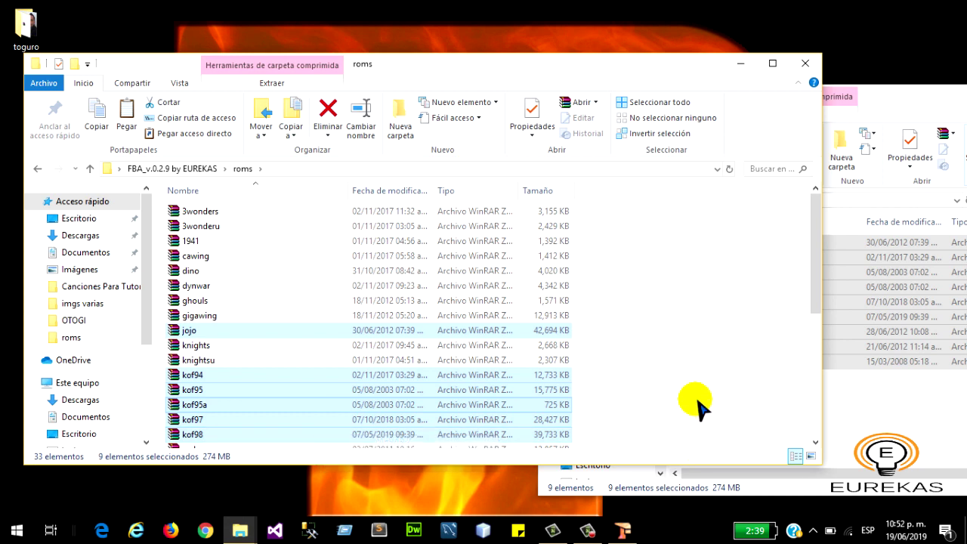
Close the prueba and roms folder windows
{"action": "left_click_drag", "start_coordinate": [906, 108], "coordinate": [654, 113]}
{"action": "left_click", "coordinate": [783, 107]}
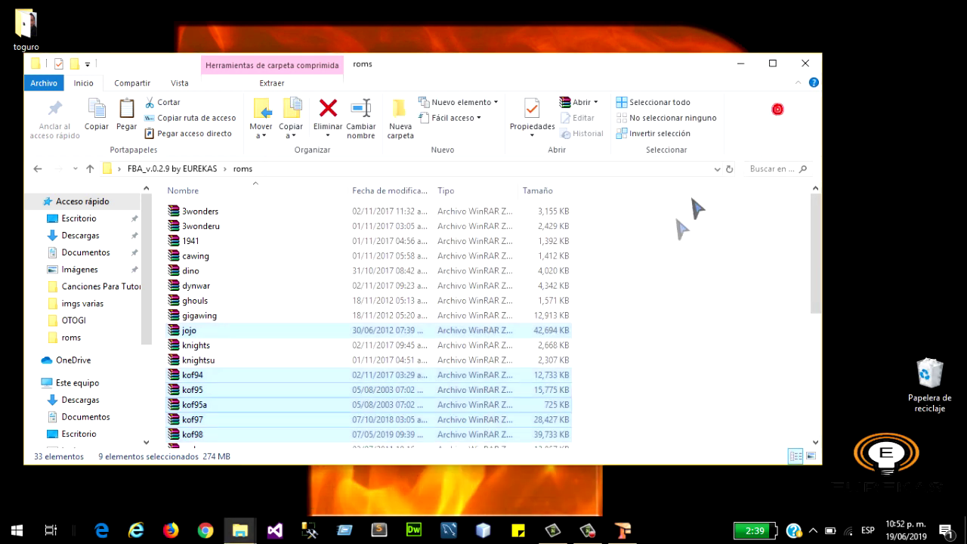
{"action": "left_click", "coordinate": [805, 65]}
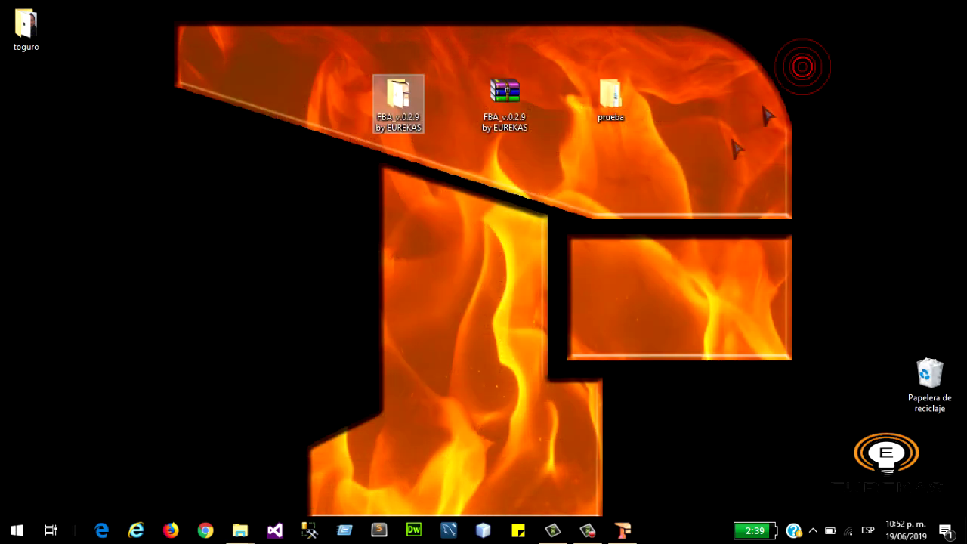
Switch to FB Alpha, reopen the game selection list and check it for the copied games
{"action": "left_click", "coordinate": [623, 530]}
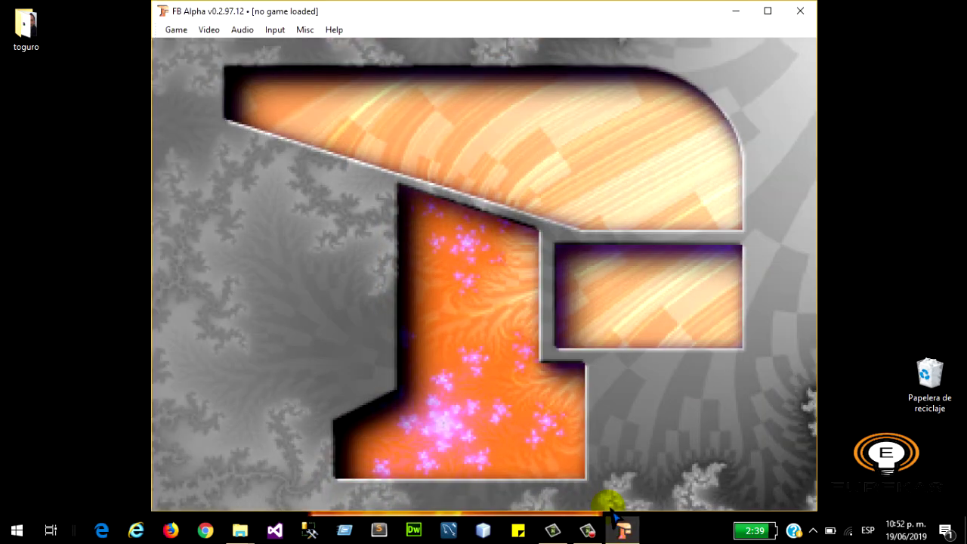
{"action": "left_click", "coordinate": [177, 29]}
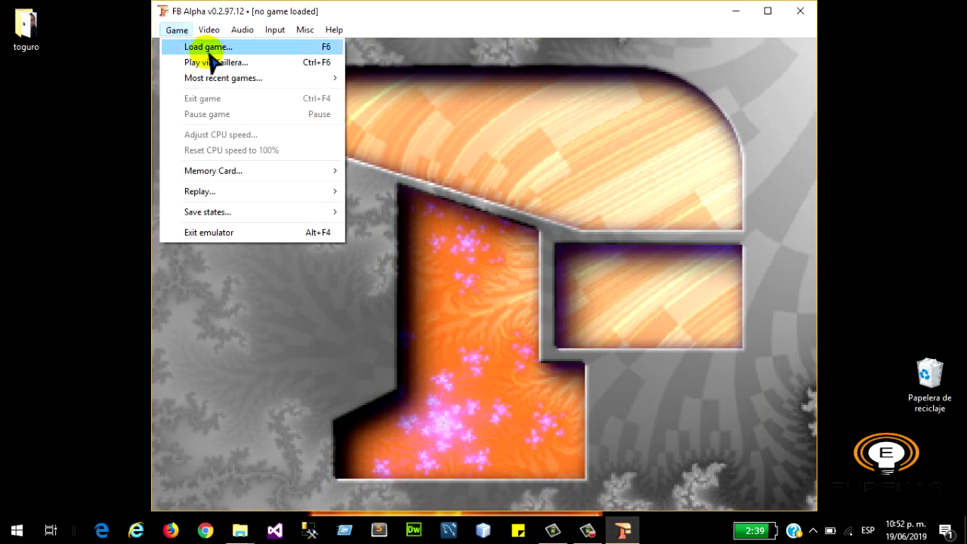
{"action": "left_click", "coordinate": [209, 48]}
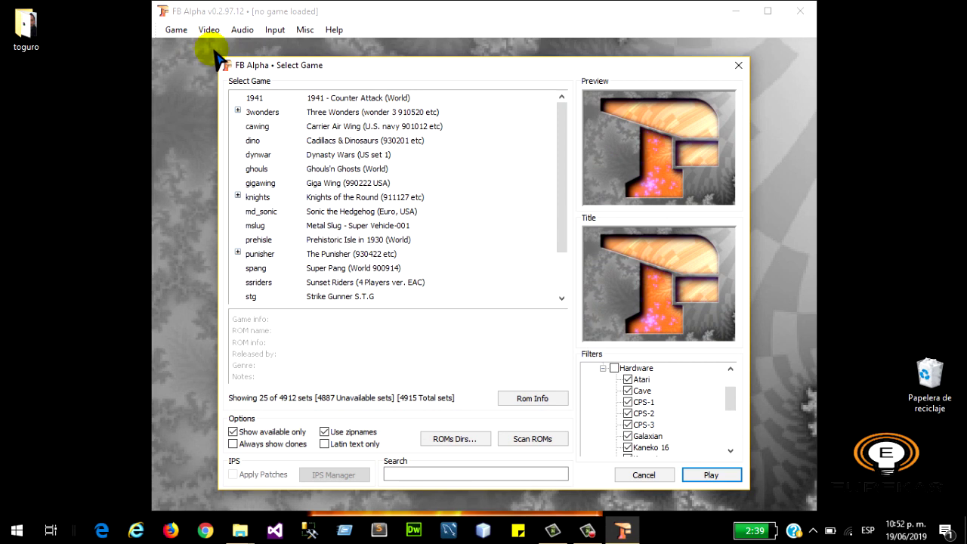
{"action": "left_click_drag", "start_coordinate": [568, 140], "coordinate": [566, 108]}
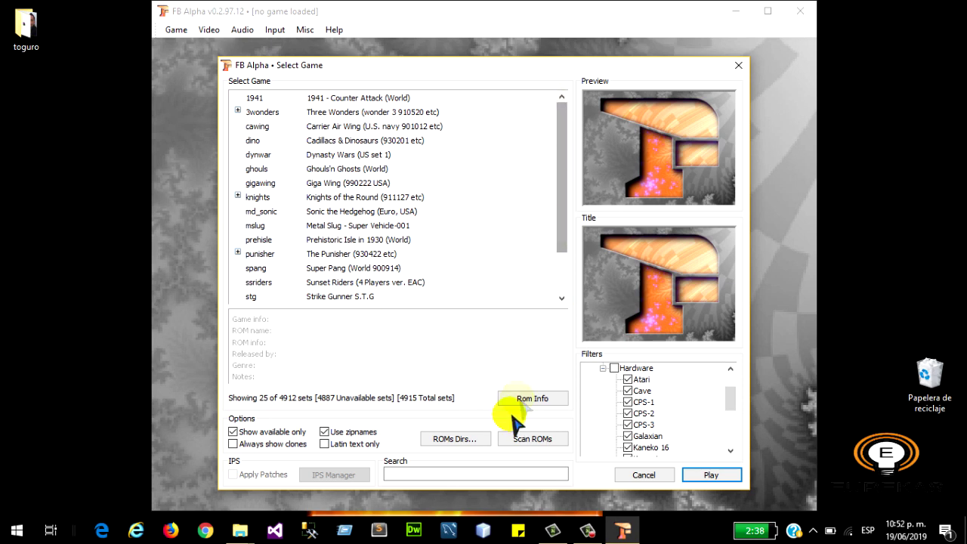
Set ROMs Path #1 to the roms folder inside FBA_v.0.2.9 by EUREKAS on the desktop and apply it
{"action": "left_click", "coordinate": [464, 442]}
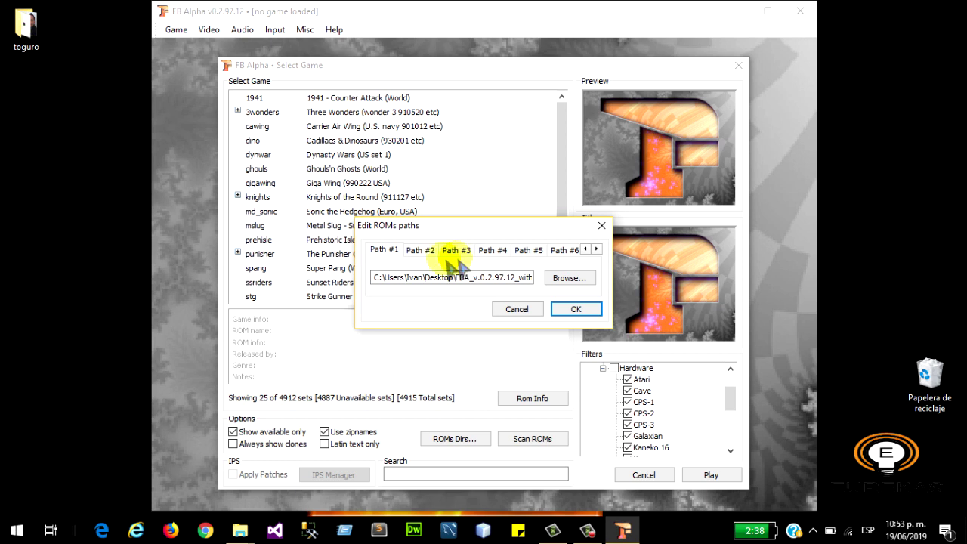
{"action": "left_click", "coordinate": [570, 279]}
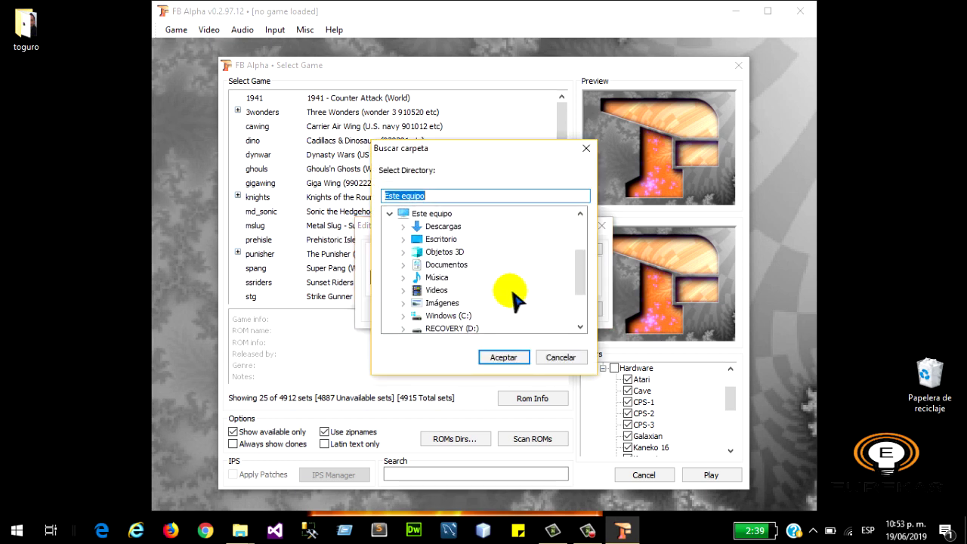
{"action": "left_click", "coordinate": [441, 239]}
{"action": "double_click", "coordinate": [441, 238]}
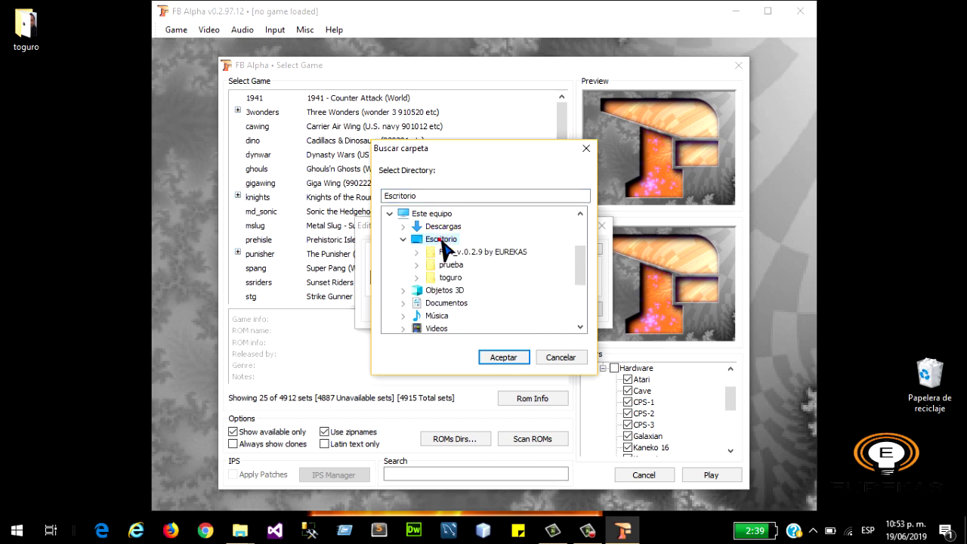
{"action": "double_click", "coordinate": [500, 252]}
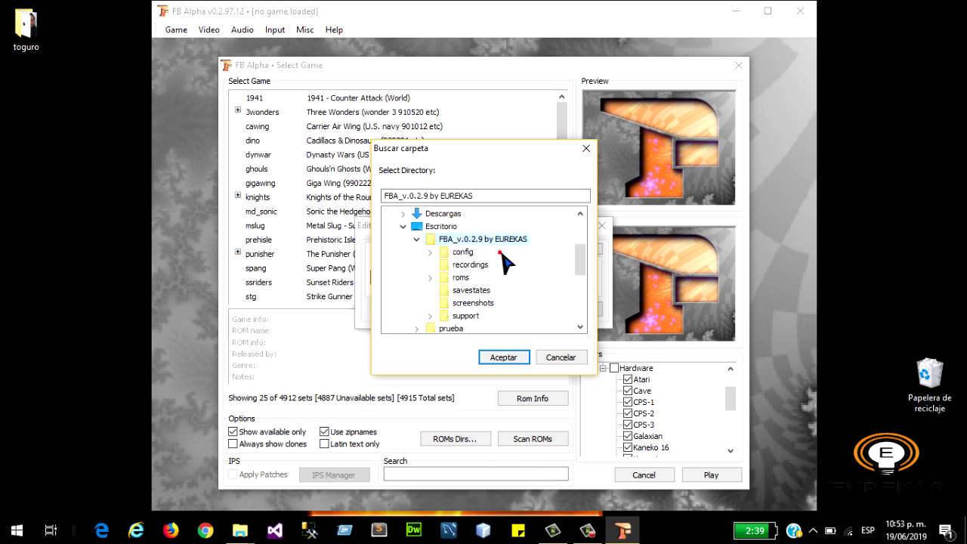
{"action": "left_click", "coordinate": [461, 277]}
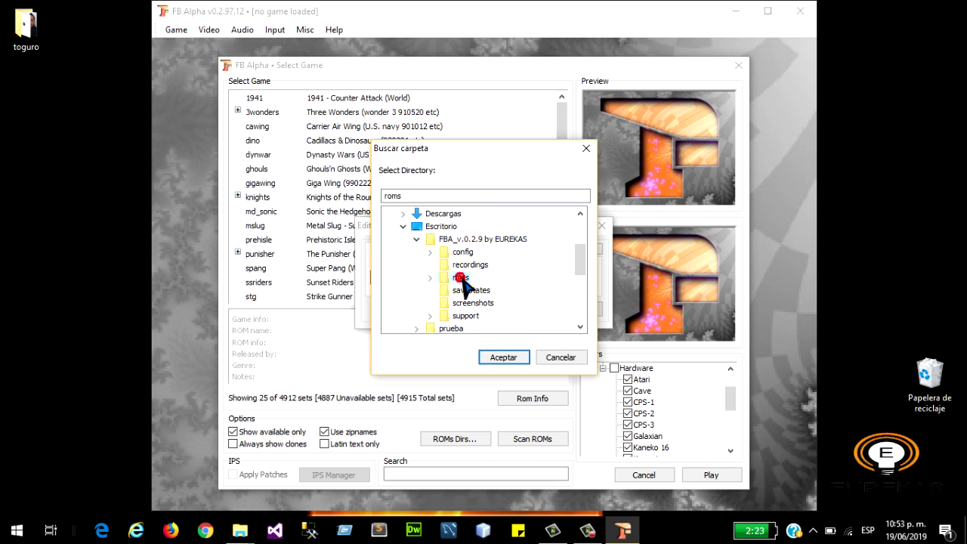
{"action": "left_click", "coordinate": [503, 358]}
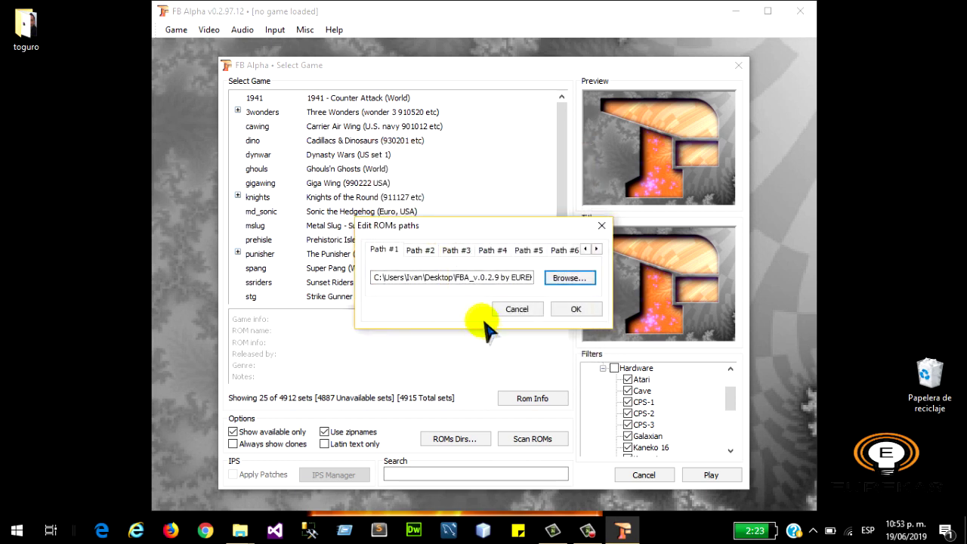
{"action": "left_click", "coordinate": [445, 276]}
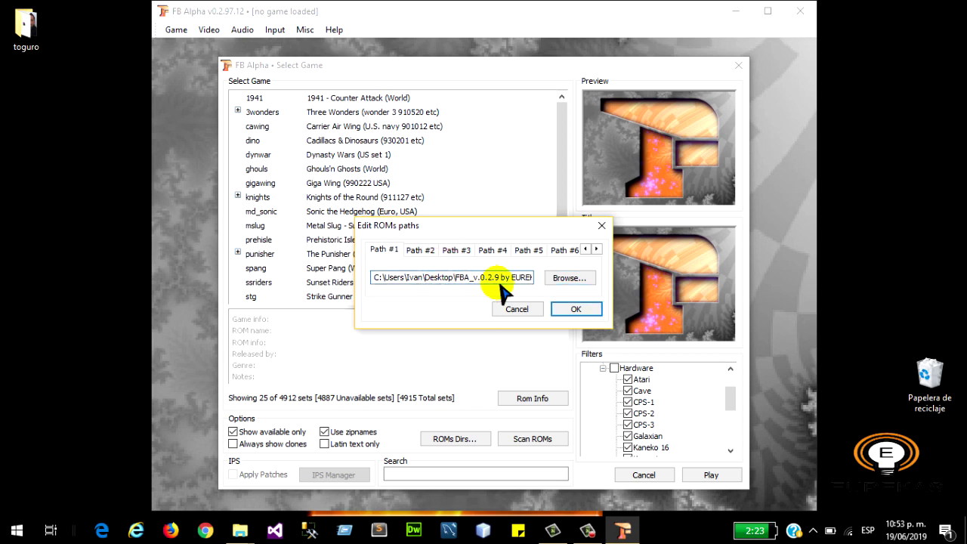
{"action": "left_click", "coordinate": [578, 314]}
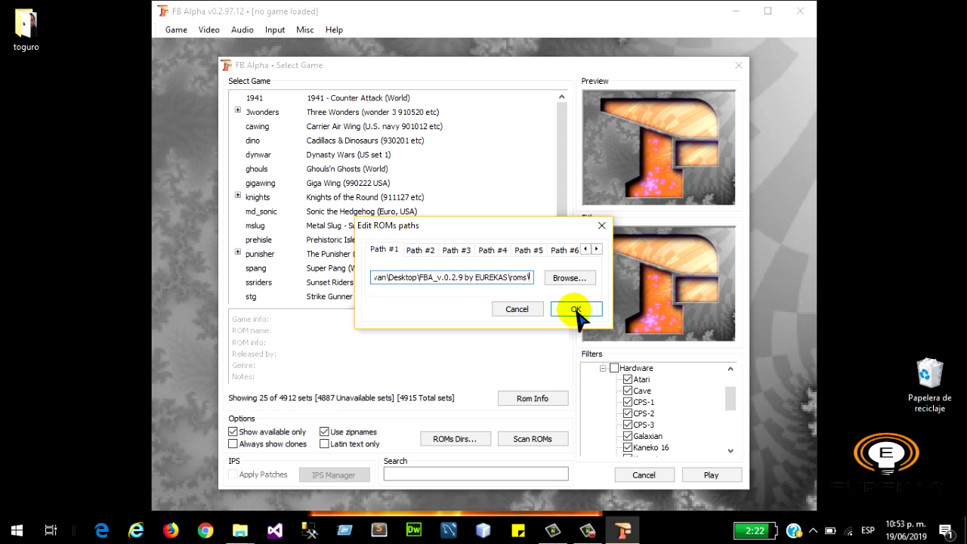
{"action": "left_click", "coordinate": [577, 311]}
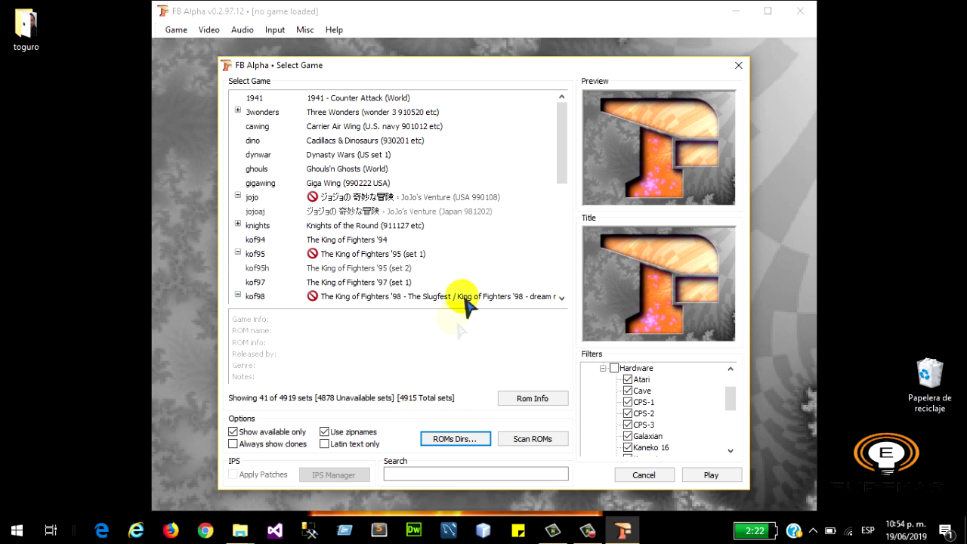
Preview the added JoJo's Venture, King of Fighters '95, '97 and '98, and Street Fighter III entries in the game list
{"action": "left_click_drag", "start_coordinate": [565, 174], "coordinate": [563, 200]}
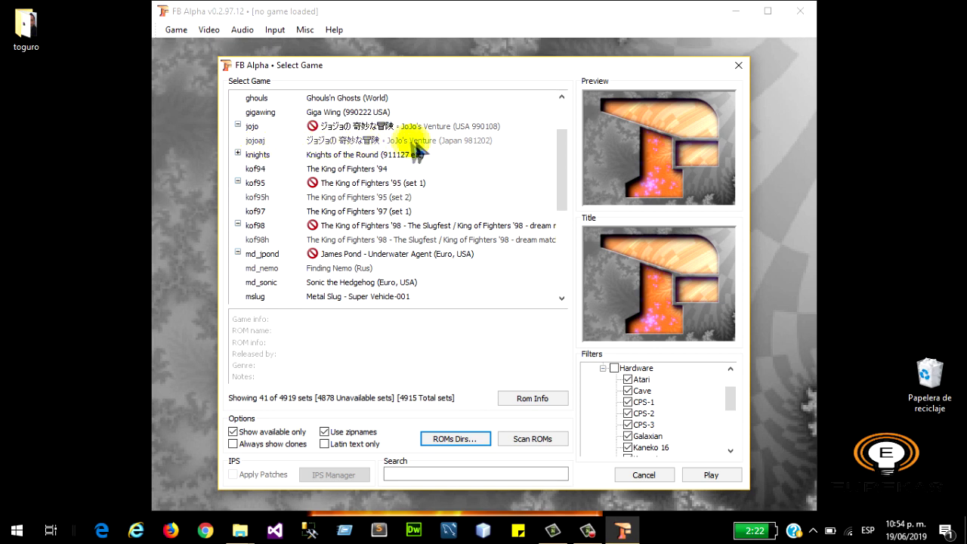
{"action": "left_click", "coordinate": [377, 141]}
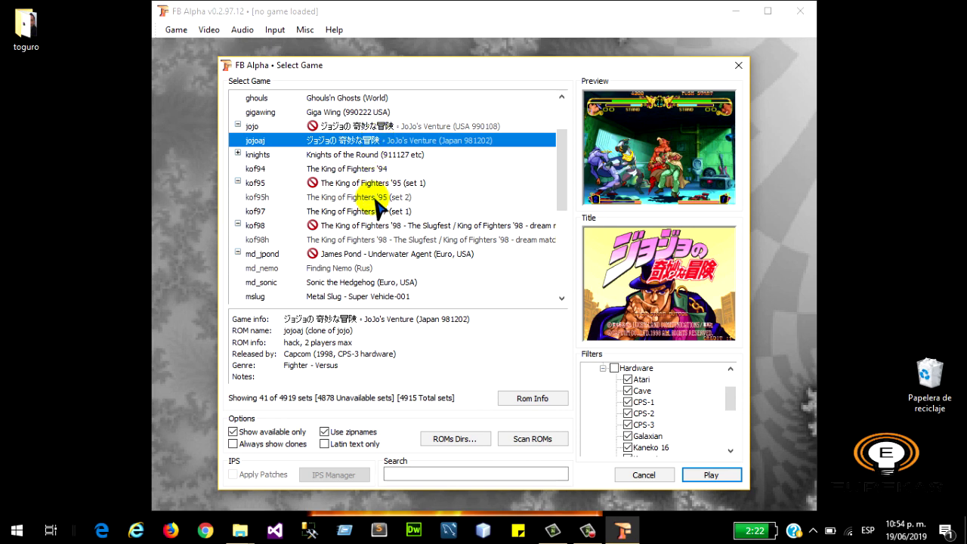
{"action": "left_click", "coordinate": [374, 198]}
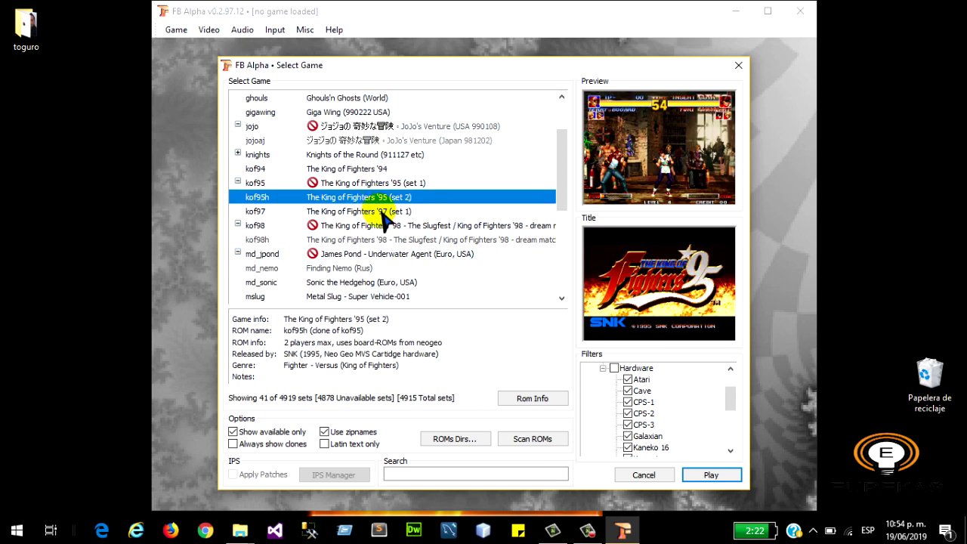
{"action": "left_click", "coordinate": [382, 213]}
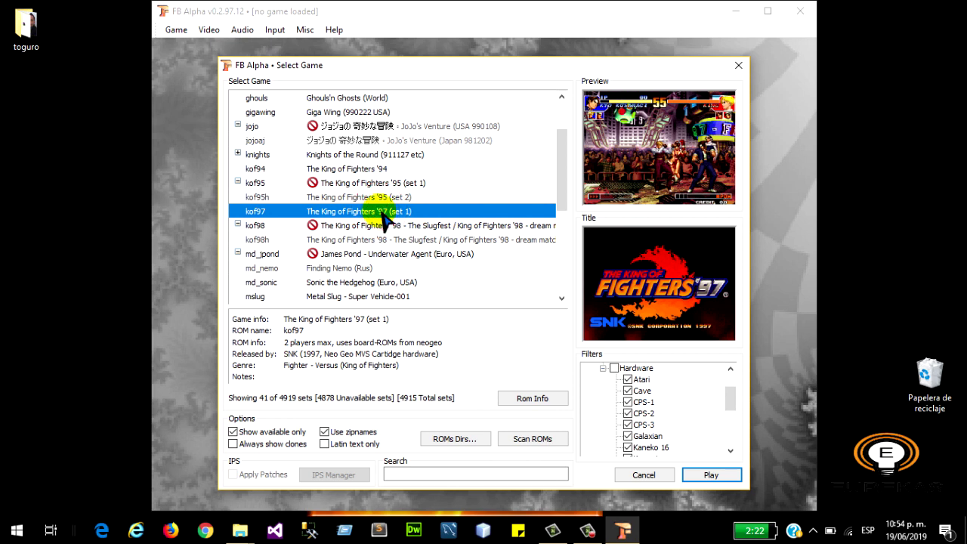
{"action": "left_click", "coordinate": [380, 240]}
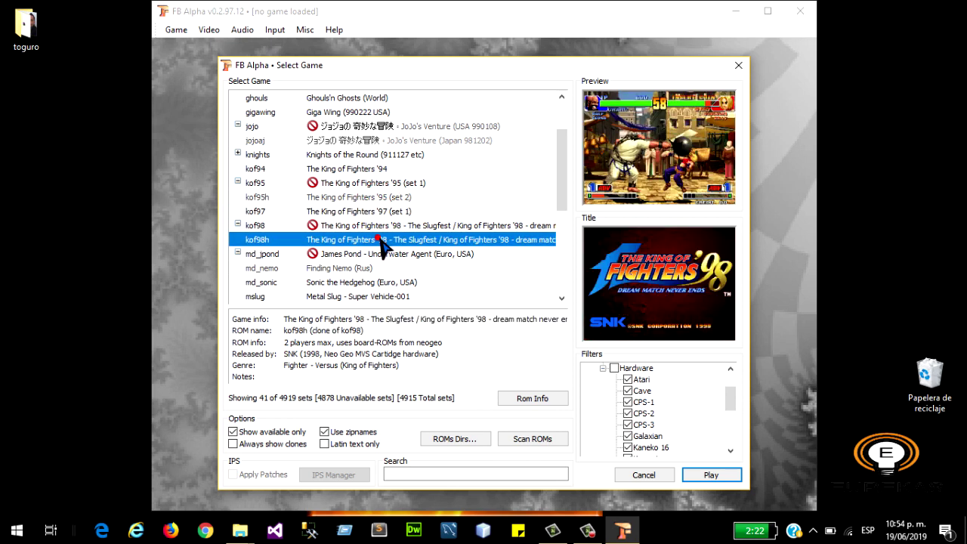
{"action": "scroll", "coordinate": [557, 217], "scroll_direction": "down", "scroll_amount": 6}
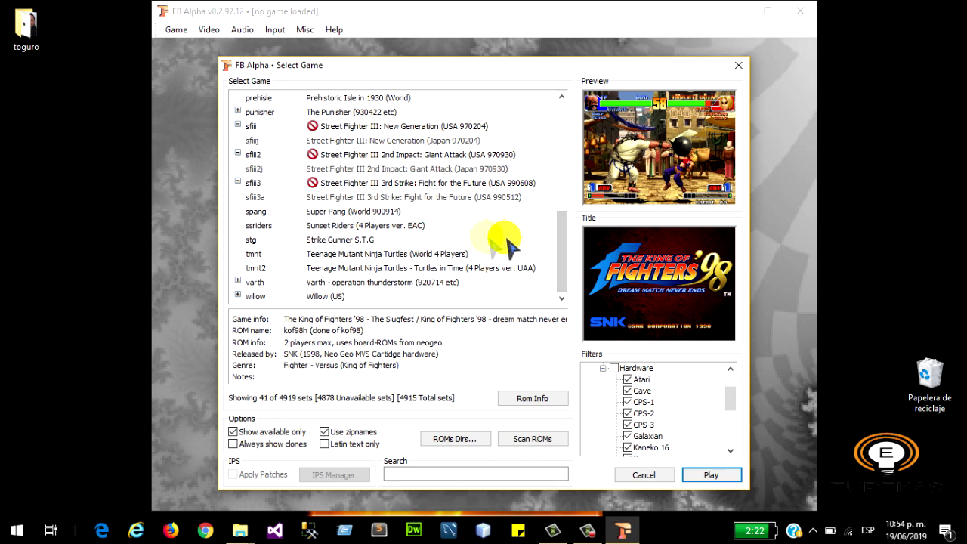
{"action": "left_click", "coordinate": [355, 142]}
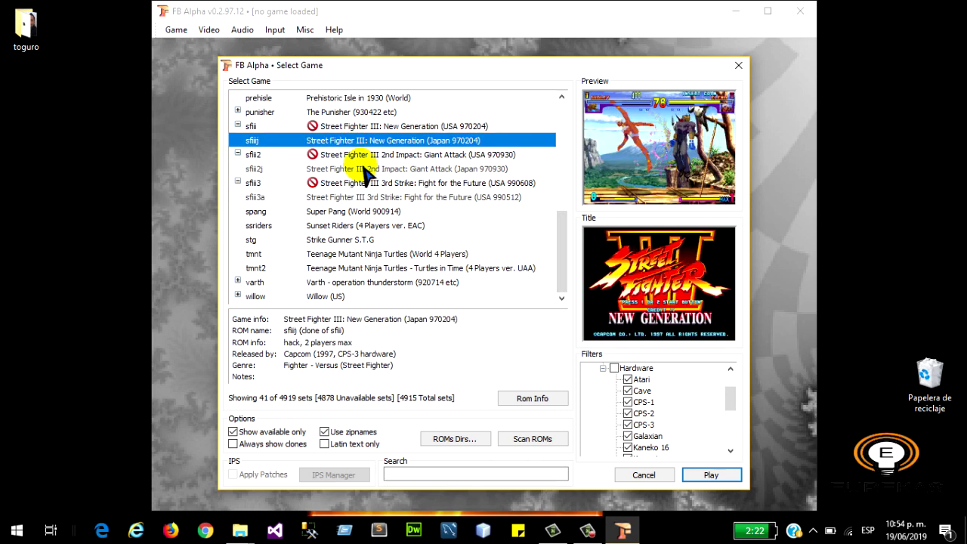
{"action": "left_click", "coordinate": [365, 169]}
Test Street Fighter III 3rd Strike: Fight for the Future (USA 990512) by launching it, then exit the game
{"action": "left_click", "coordinate": [369, 197]}
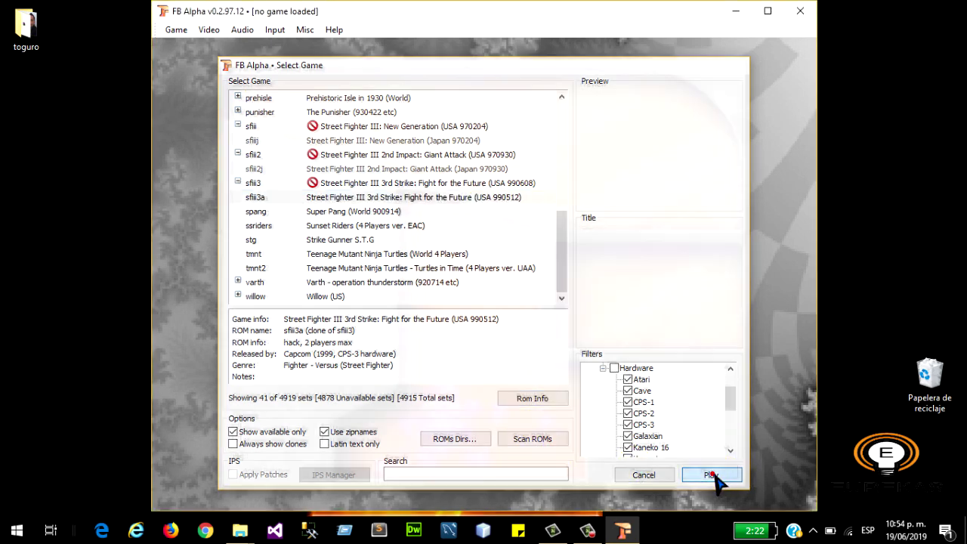
{"action": "left_click", "coordinate": [712, 475]}
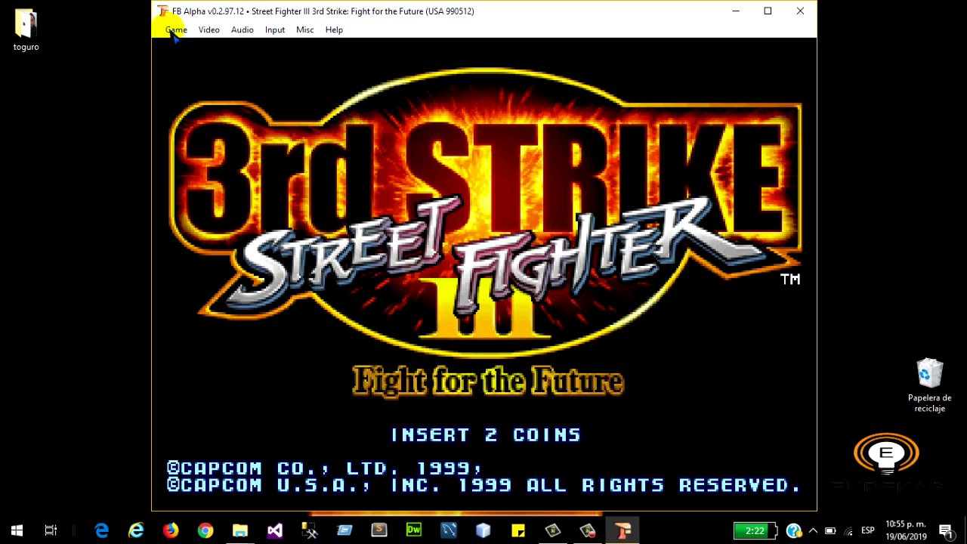
{"action": "left_click", "coordinate": [176, 30]}
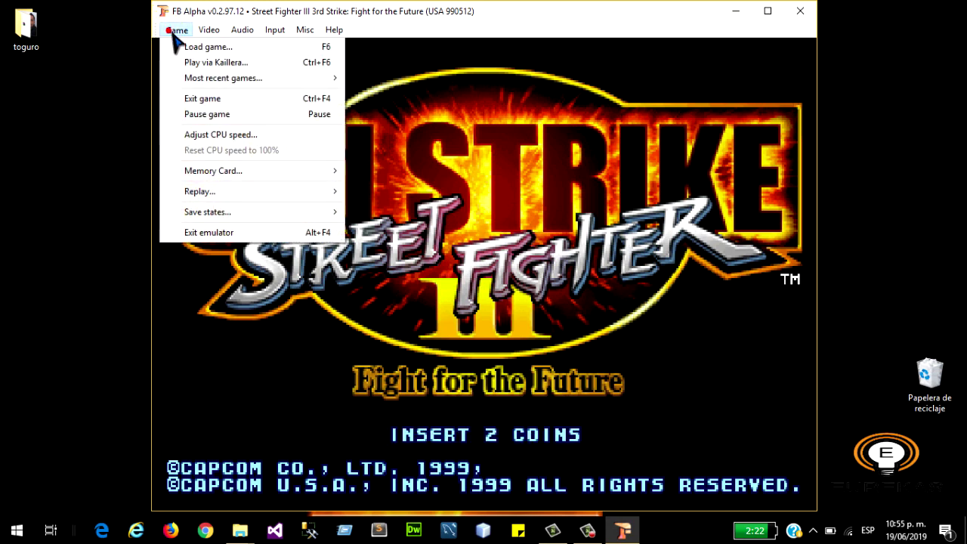
{"action": "left_click", "coordinate": [190, 98]}
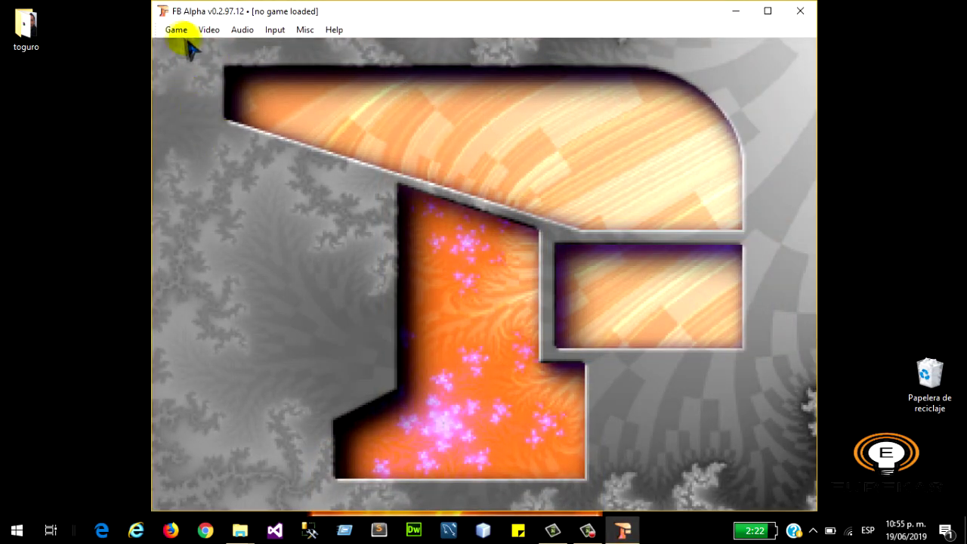
Reopen the game list, test-run the kof98h version of The King of Fighters '98 and exit the game
{"action": "left_click", "coordinate": [179, 33]}
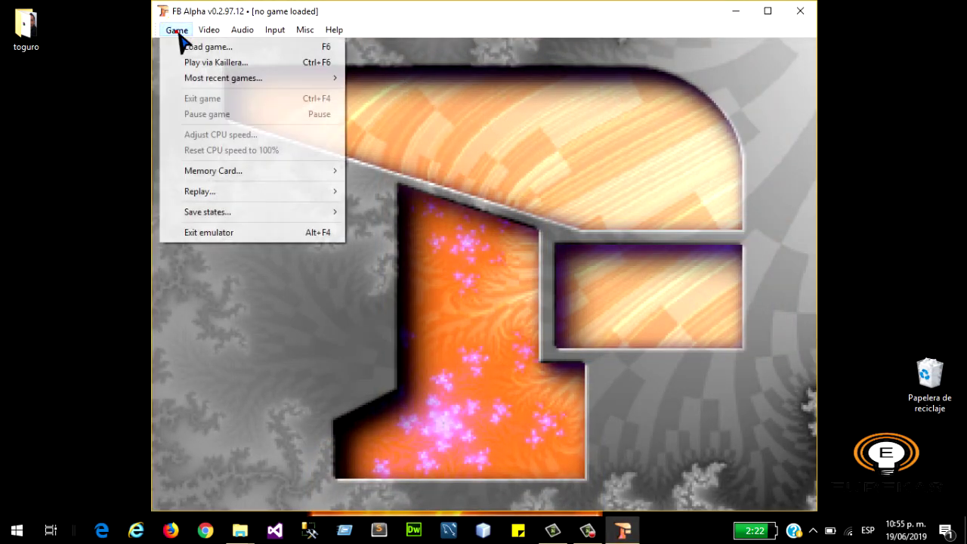
{"action": "left_click", "coordinate": [191, 48]}
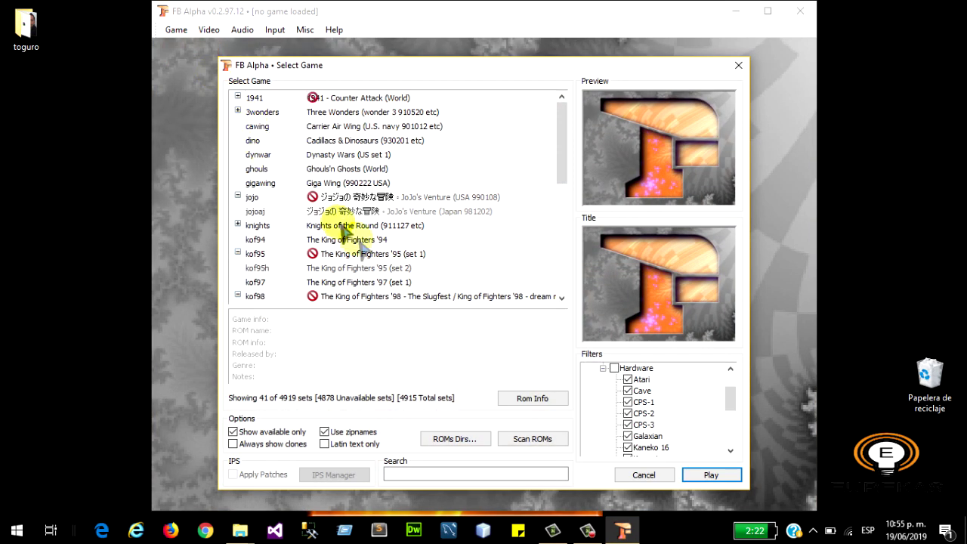
{"action": "left_click_drag", "start_coordinate": [566, 173], "coordinate": [565, 193]}
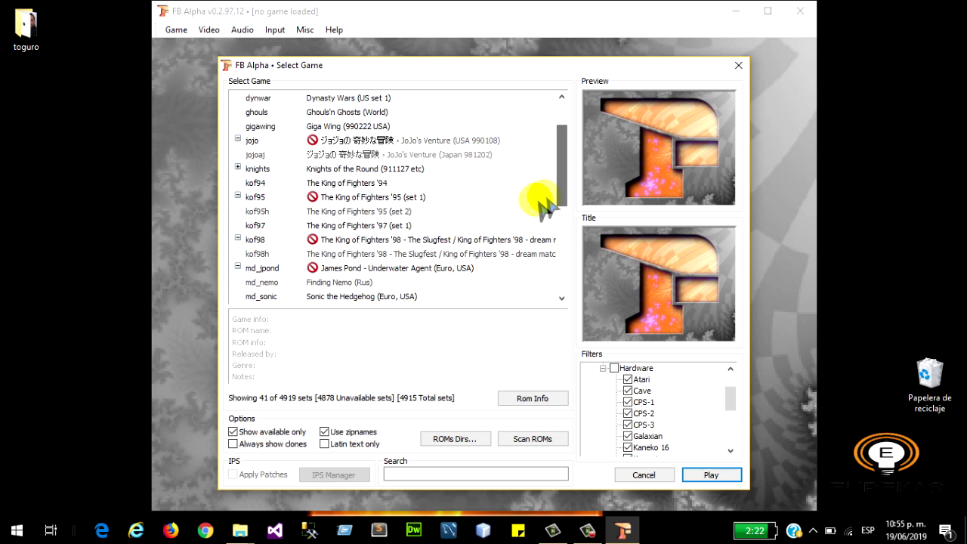
{"action": "left_click", "coordinate": [370, 255]}
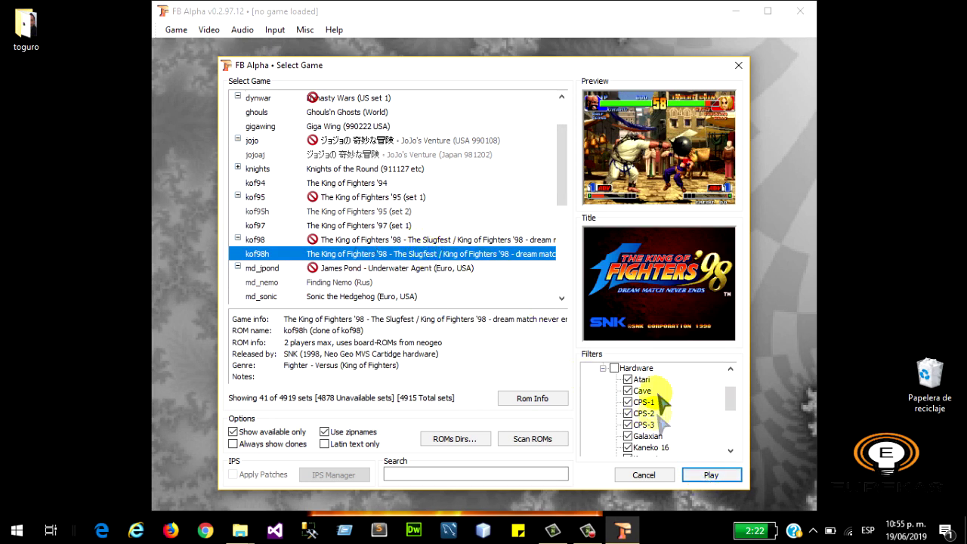
{"action": "left_click", "coordinate": [713, 481]}
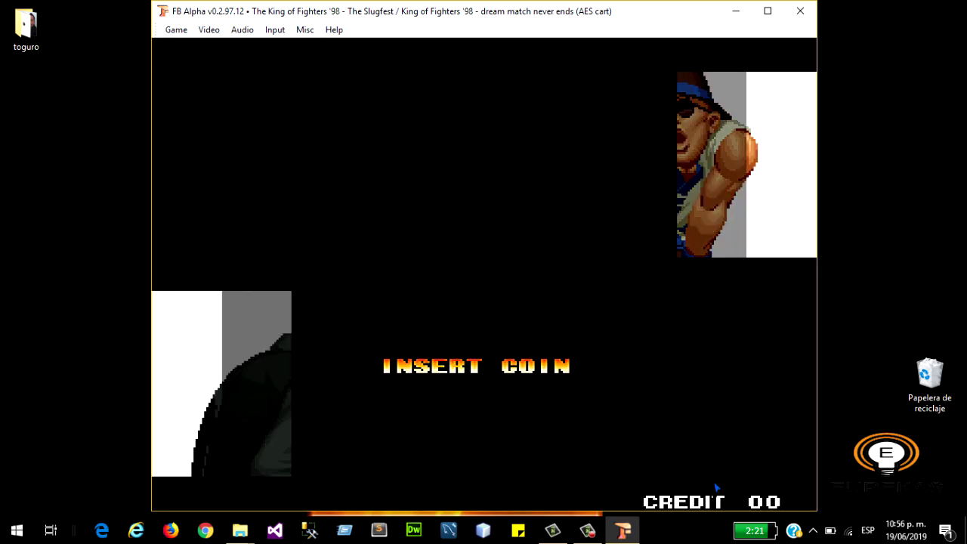
{"action": "left_click", "coordinate": [710, 480]}
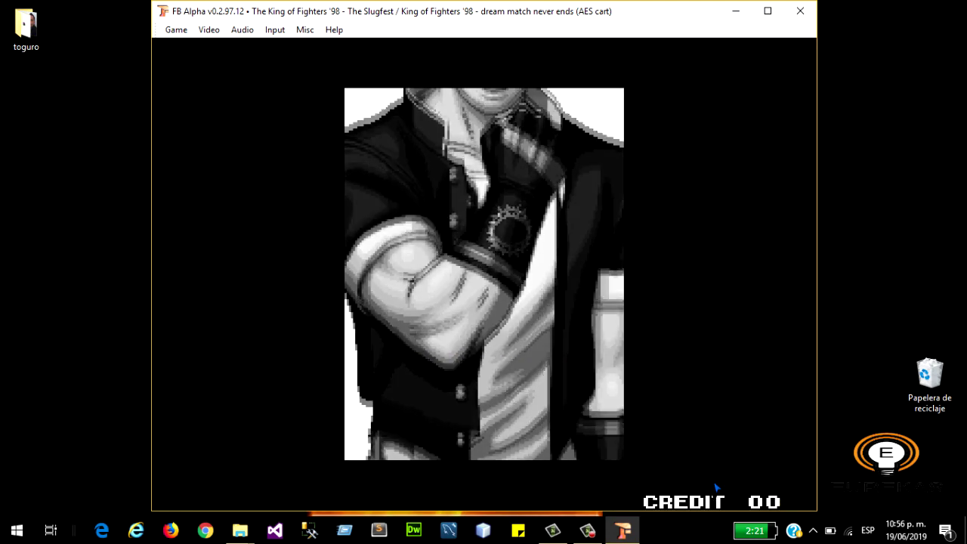
{"action": "left_click", "coordinate": [176, 30]}
{"action": "left_click", "coordinate": [194, 62]}
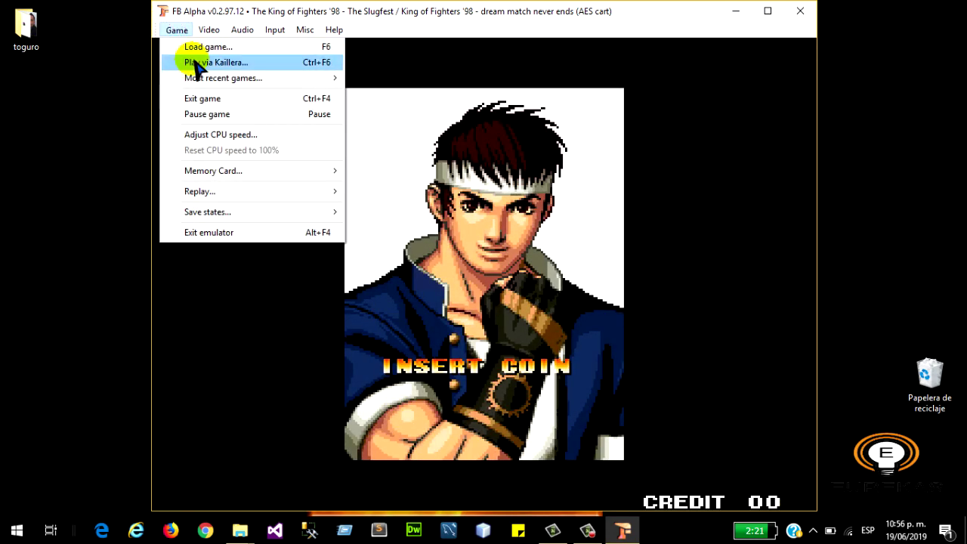
{"action": "left_click", "coordinate": [213, 98]}
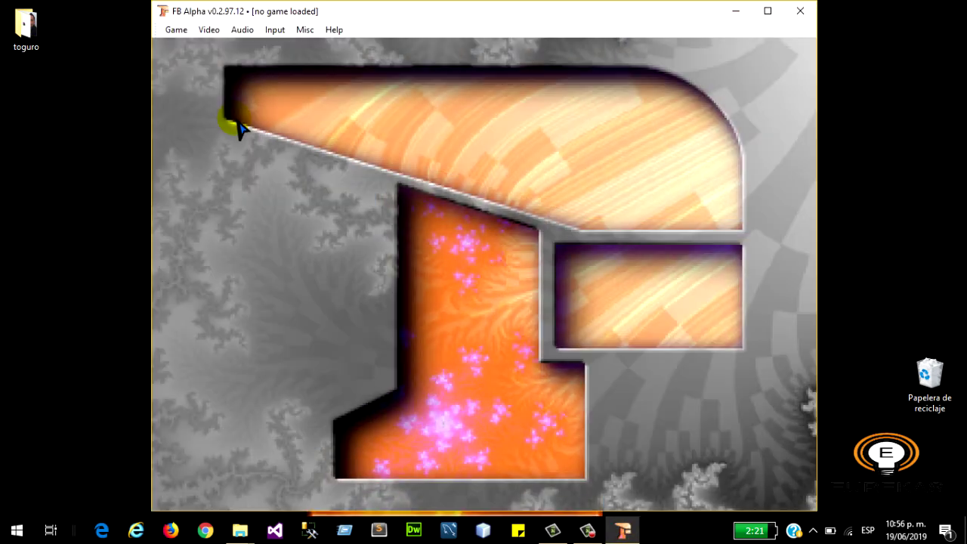
Open the game selection list again and examine the available filters, including the hardware systems
{"action": "left_click", "coordinate": [176, 29]}
{"action": "left_click", "coordinate": [196, 47]}
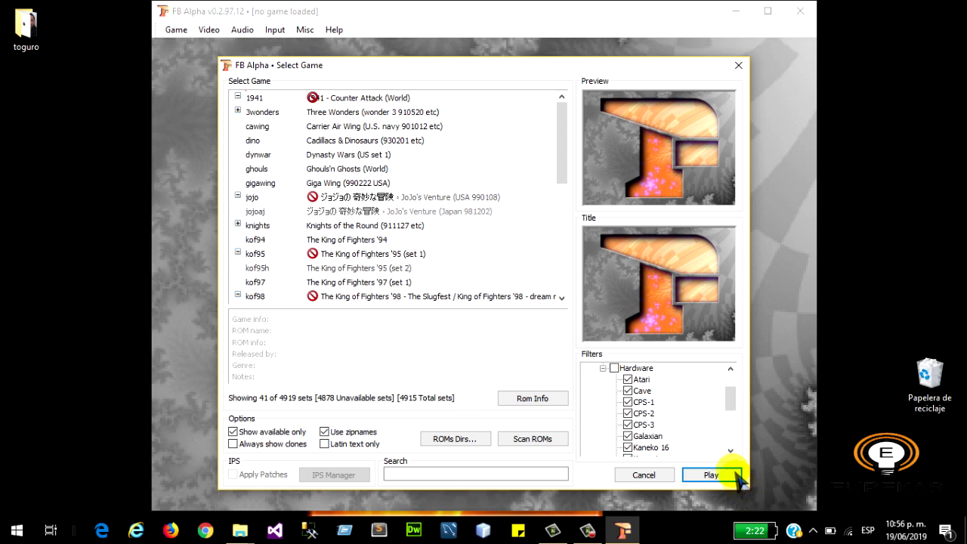
{"action": "scroll", "coordinate": [734, 399], "scroll_direction": "up", "scroll_amount": 1}
{"action": "left_click_drag", "start_coordinate": [735, 397], "coordinate": [730, 382]}
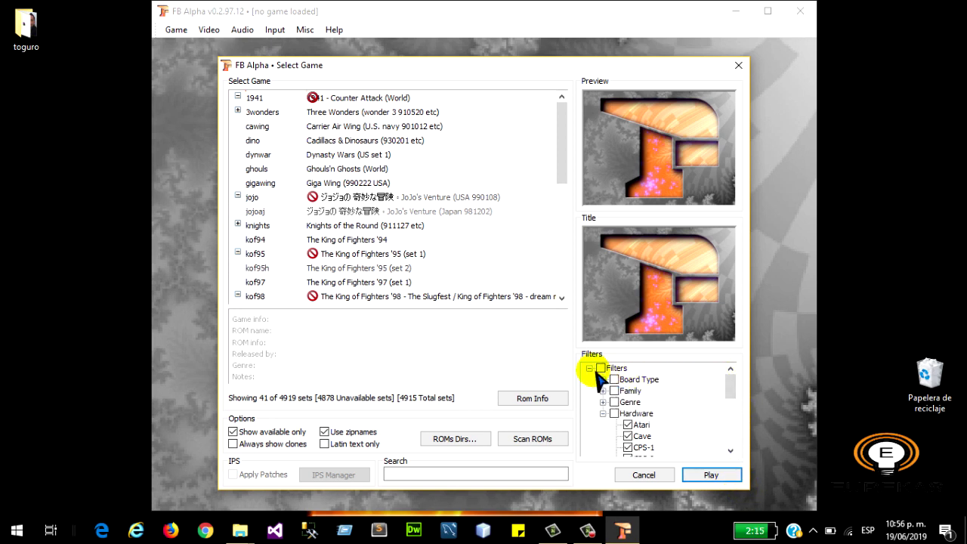
{"action": "mouse_move", "coordinate": [730, 387]}
{"action": "left_mouse_down"}
{"action": "mouse_move", "coordinate": [730, 427]}
{"action": "mouse_move", "coordinate": [730, 389]}
{"action": "left_mouse_up"}
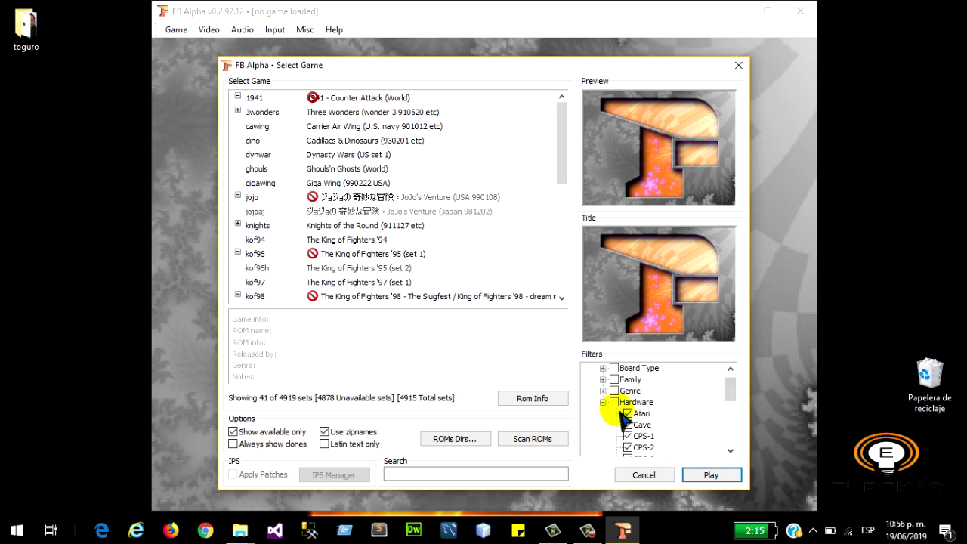
{"action": "mouse_move", "coordinate": [730, 381]}
{"action": "left_mouse_down"}
{"action": "mouse_move", "coordinate": [730, 421]}
{"action": "mouse_move", "coordinate": [736, 387]}
{"action": "left_mouse_up"}
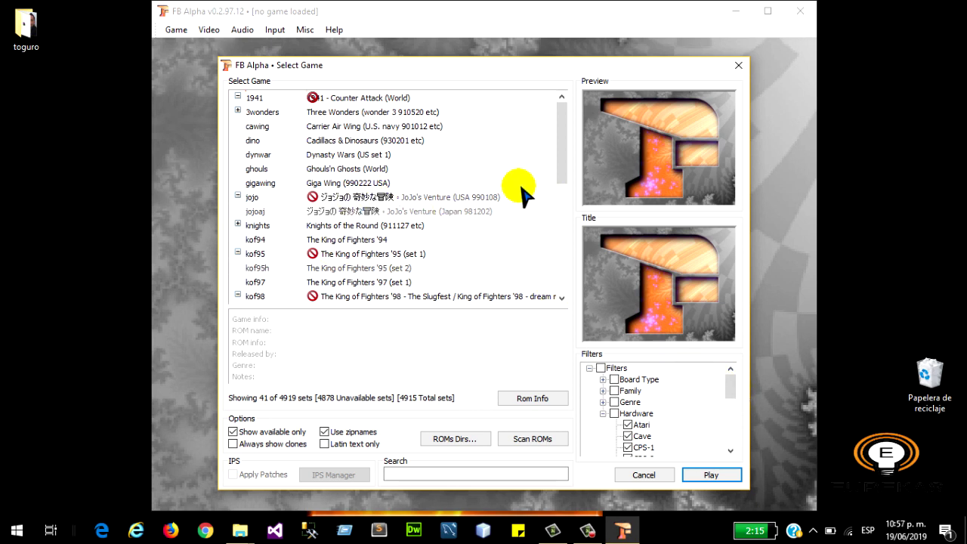
{"action": "left_click_drag", "start_coordinate": [738, 384], "coordinate": [730, 441]}
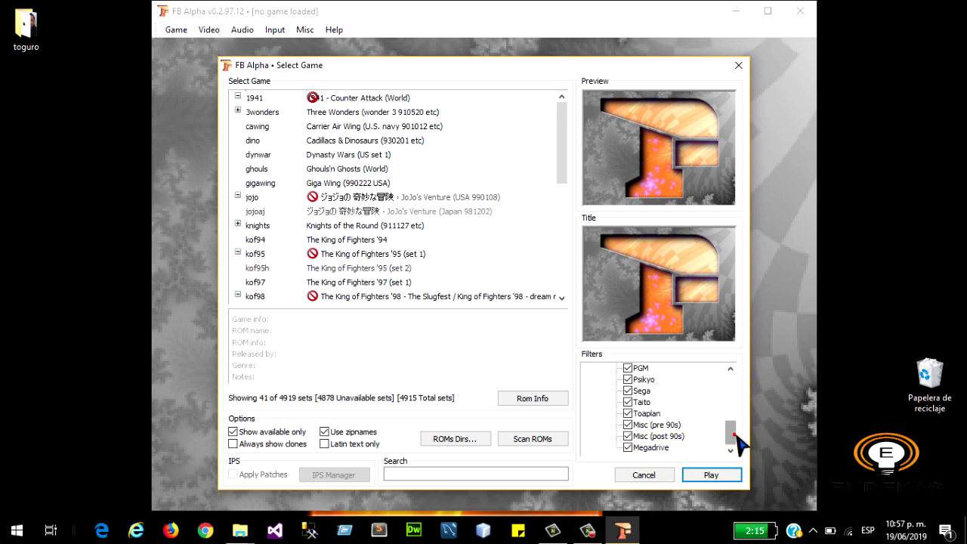
{"action": "left_click_drag", "start_coordinate": [736, 436], "coordinate": [730, 423]}
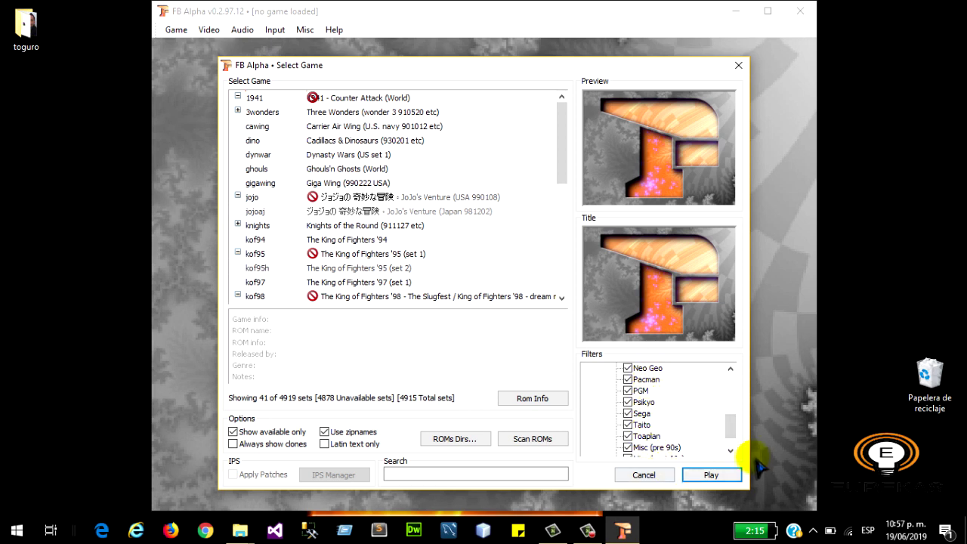
{"action": "left_click_drag", "start_coordinate": [735, 427], "coordinate": [737, 386]}
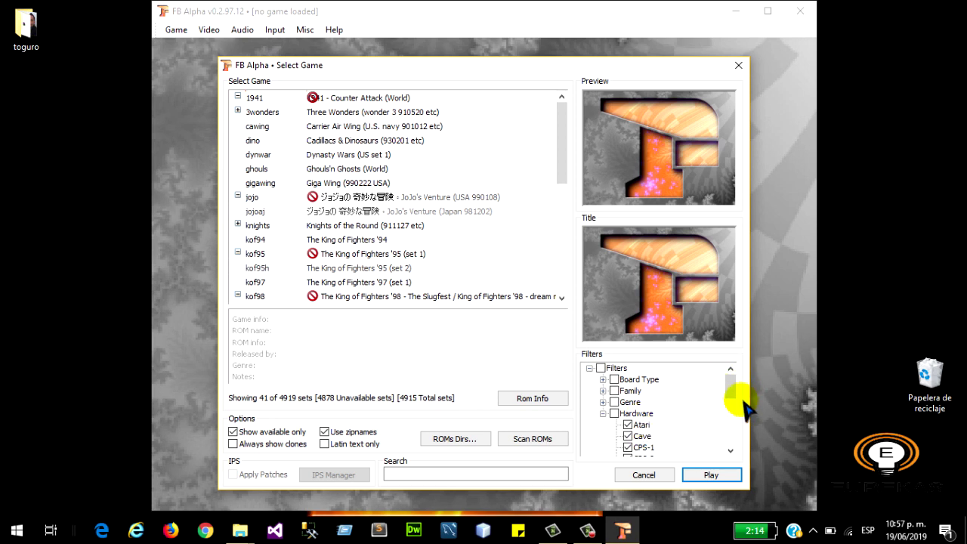
{"action": "left_click", "coordinate": [737, 393]}
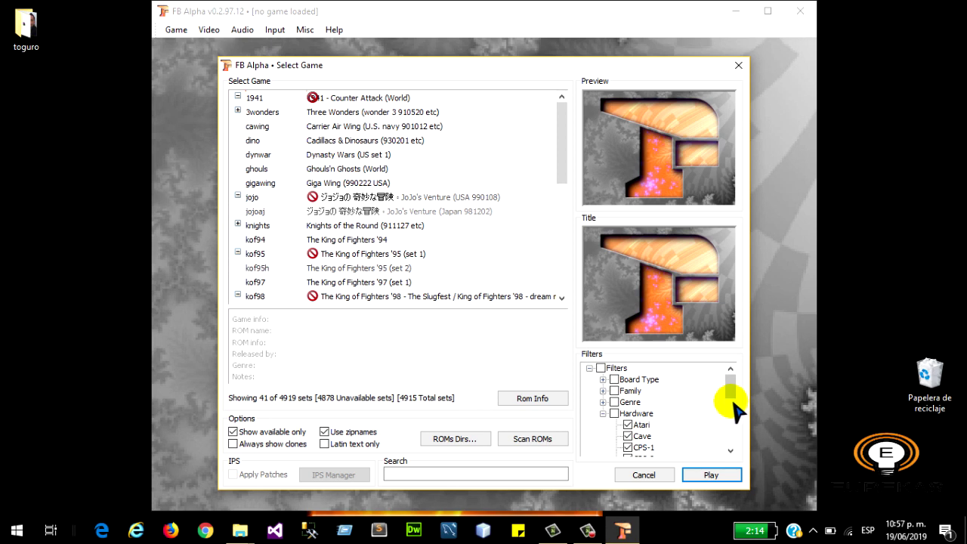
{"action": "scroll", "coordinate": [732, 404], "scroll_direction": "down", "scroll_amount": 2}
{"action": "left_click_drag", "start_coordinate": [731, 412], "coordinate": [733, 396]}
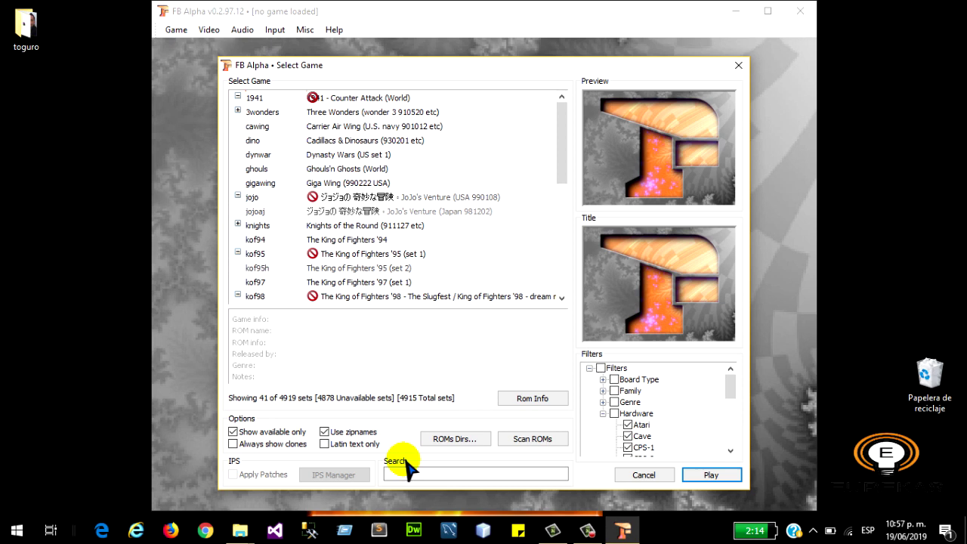
Search the game list for KING, then clear the search
{"action": "left_click", "coordinate": [469, 480]}
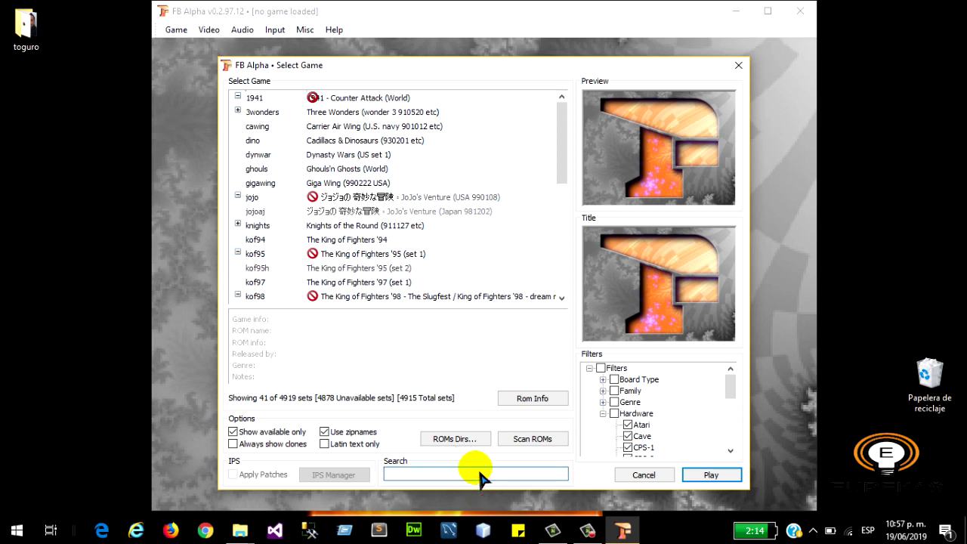
{"action": "type", "text": "KING"}
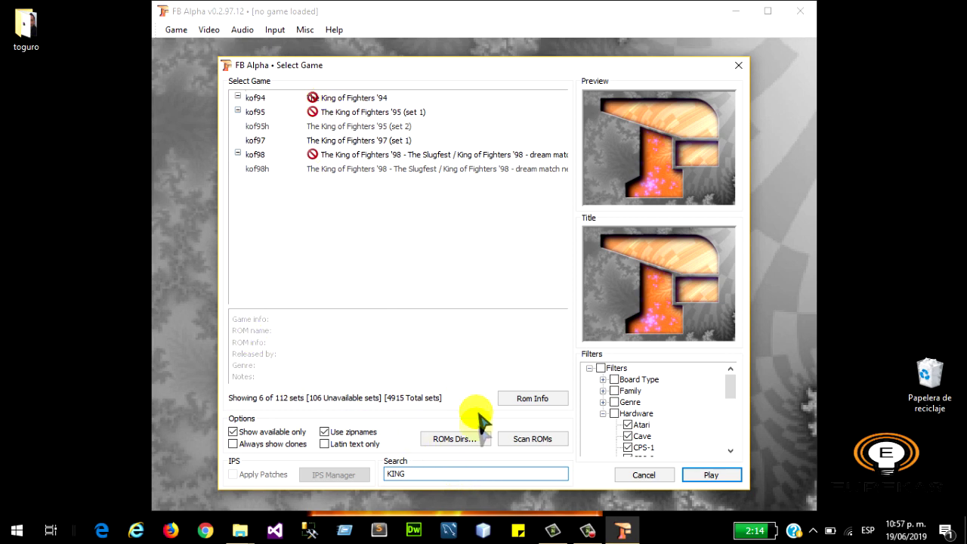
{"action": "key", "text": "BackSpace"}
{"action": "key", "text": "BackSpace"}
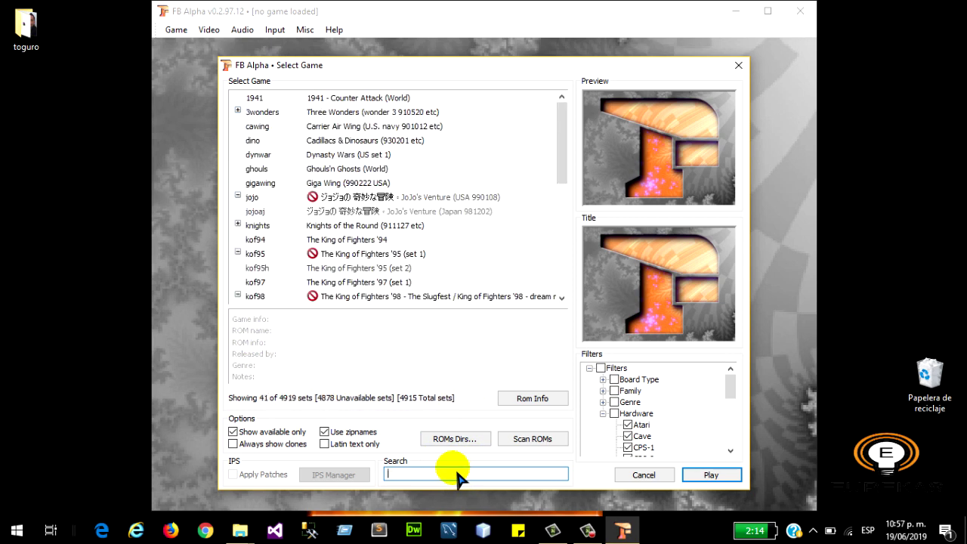
Search the game list for JOJO and clear the search again
{"action": "type", "text": "JOJO"}
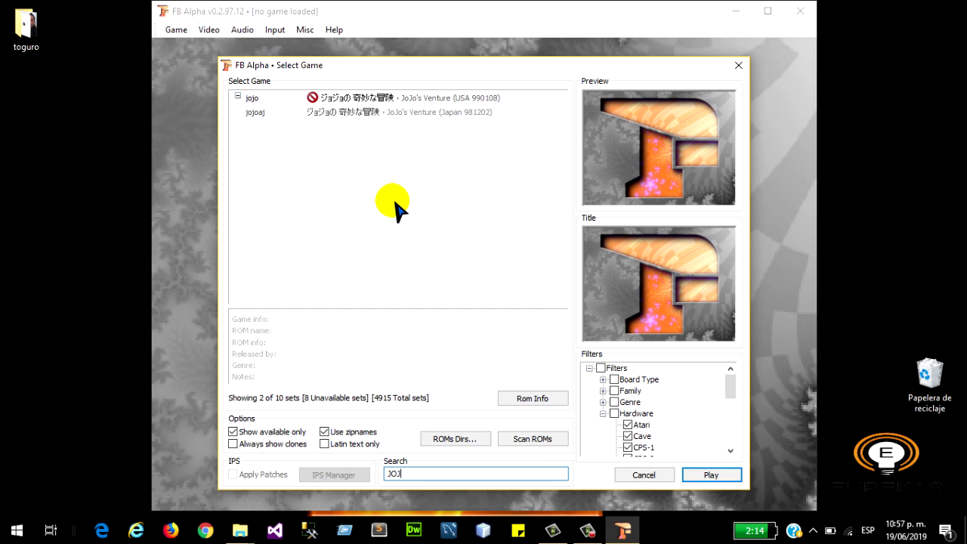
{"action": "key", "text": "BackSpace"}
{"action": "key", "text": "BackSpace"}
{"action": "key", "text": "BackSpace"}
{"action": "key", "text": "BackSpace"}
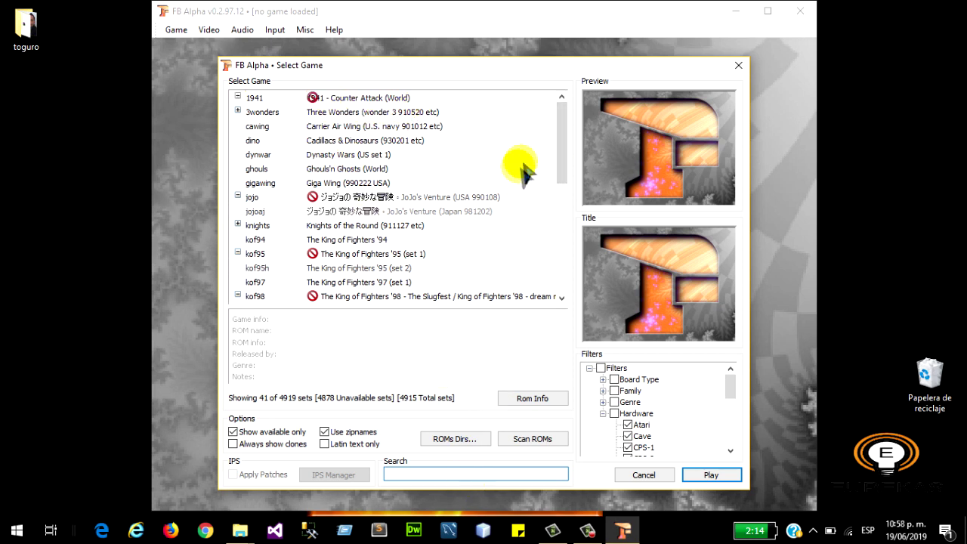
Search the game list for 1941, preview 1941 - Counter Attack (World), and close the game selection
{"action": "left_click_drag", "start_coordinate": [562, 144], "coordinate": [560, 261]}
{"action": "left_click_drag", "start_coordinate": [557, 208], "coordinate": [547, 123]}
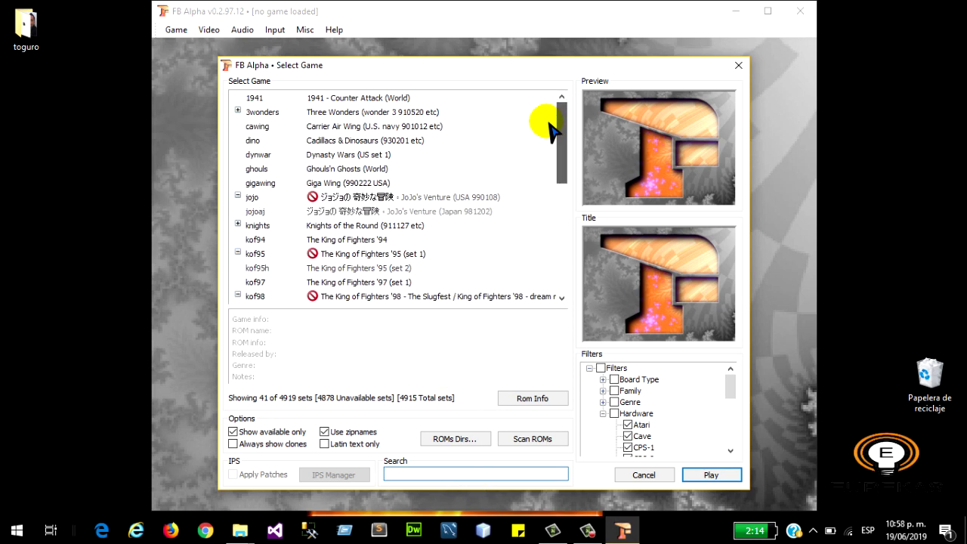
{"action": "type", "text": "1941"}
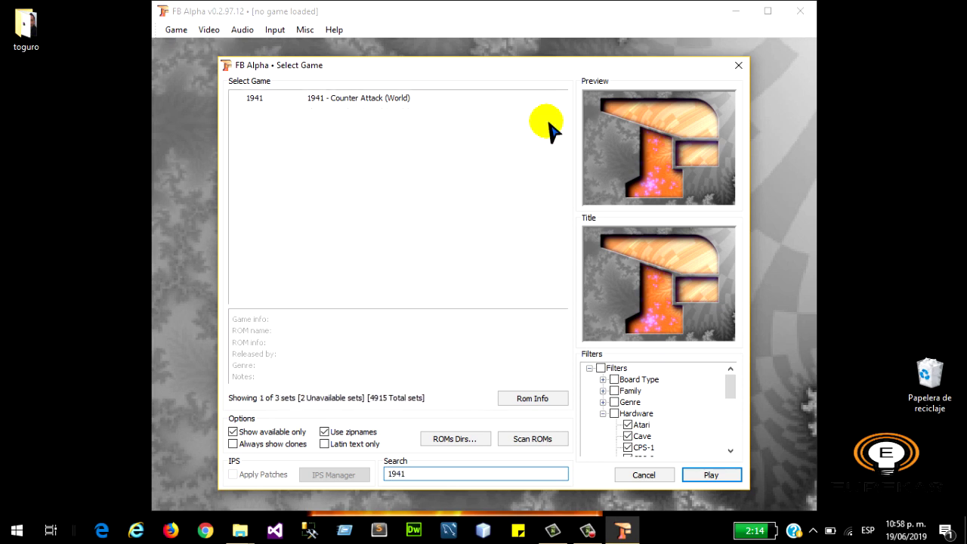
{"action": "left_click", "coordinate": [368, 99]}
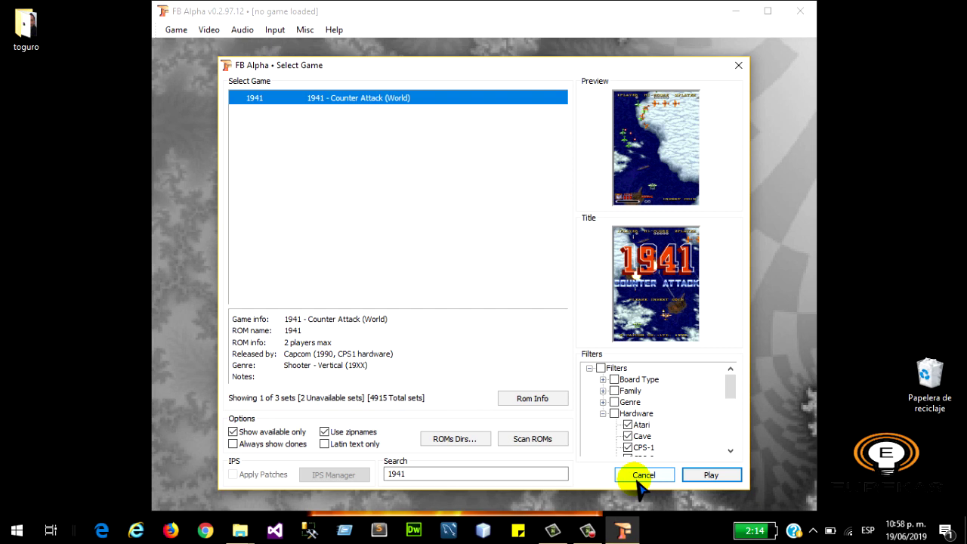
{"action": "left_click", "coordinate": [739, 66]}
Reopen the game list and launch the kof98h version of The King of Fighters '98
{"action": "left_click", "coordinate": [176, 30]}
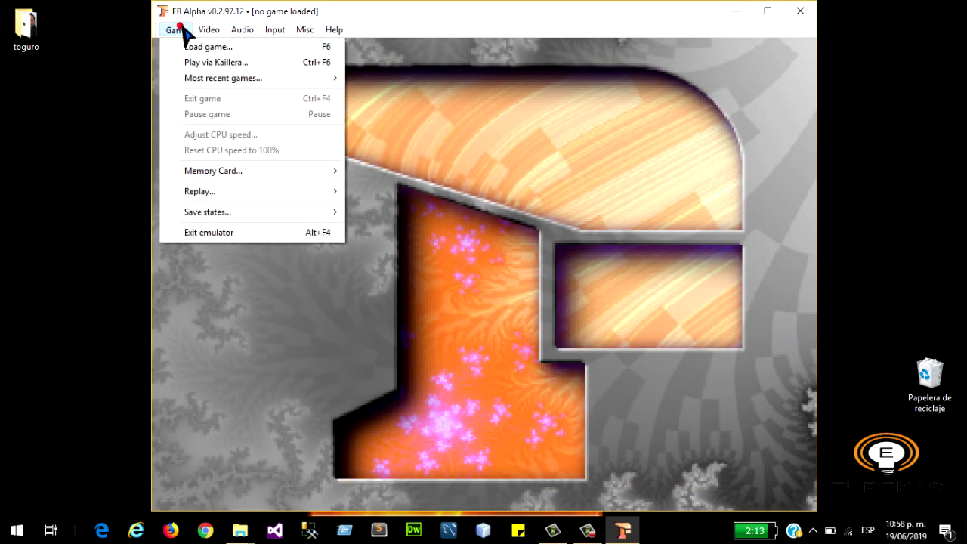
{"action": "left_click", "coordinate": [225, 48]}
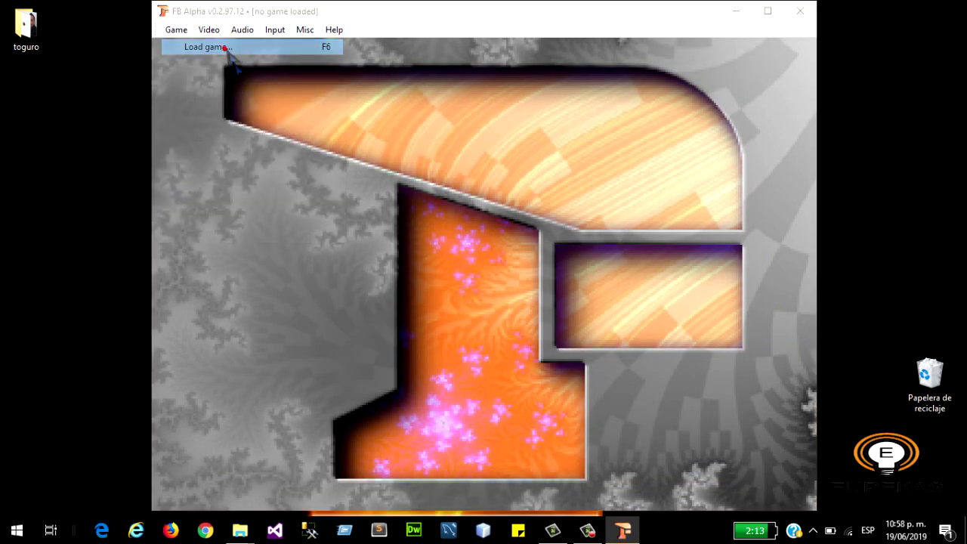
{"action": "left_click_drag", "start_coordinate": [557, 163], "coordinate": [507, 199]}
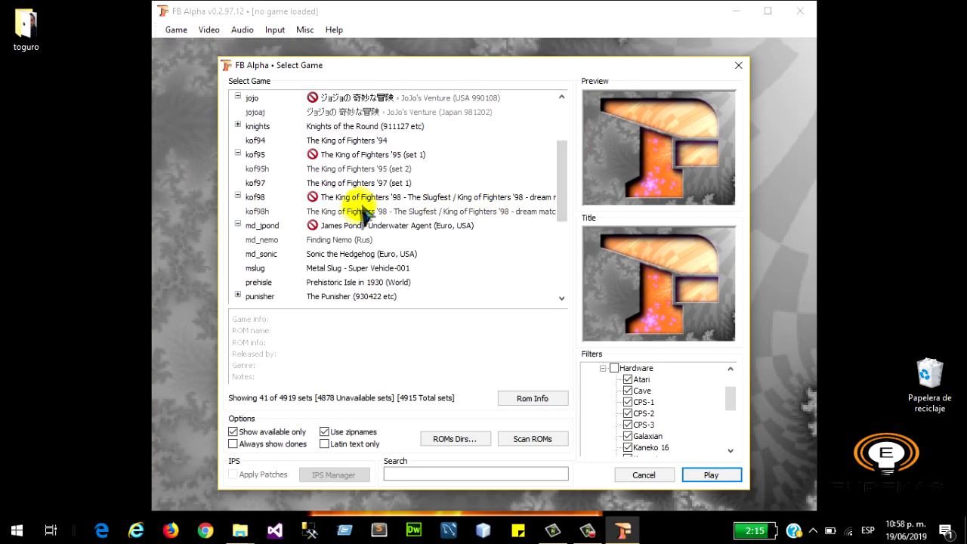
{"action": "left_click", "coordinate": [360, 212]}
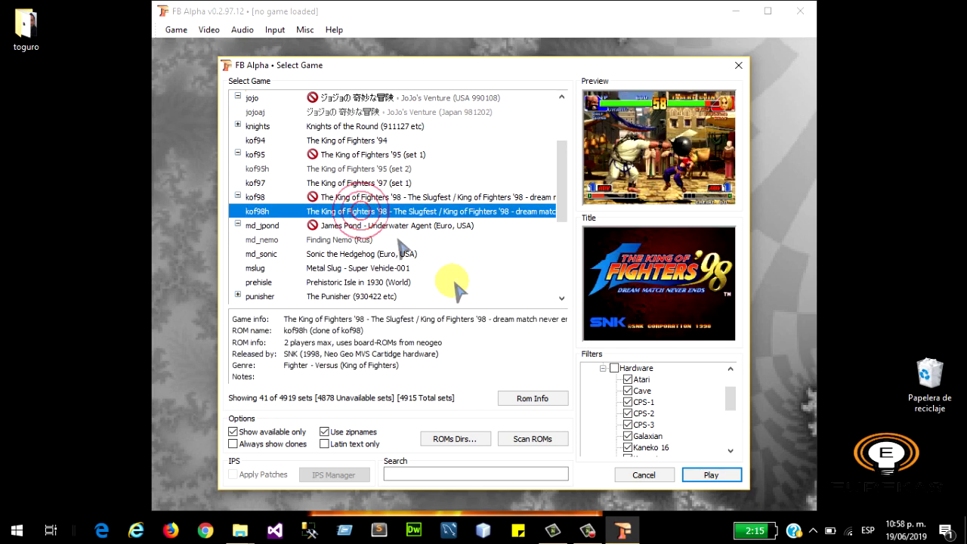
{"action": "left_click", "coordinate": [714, 478]}
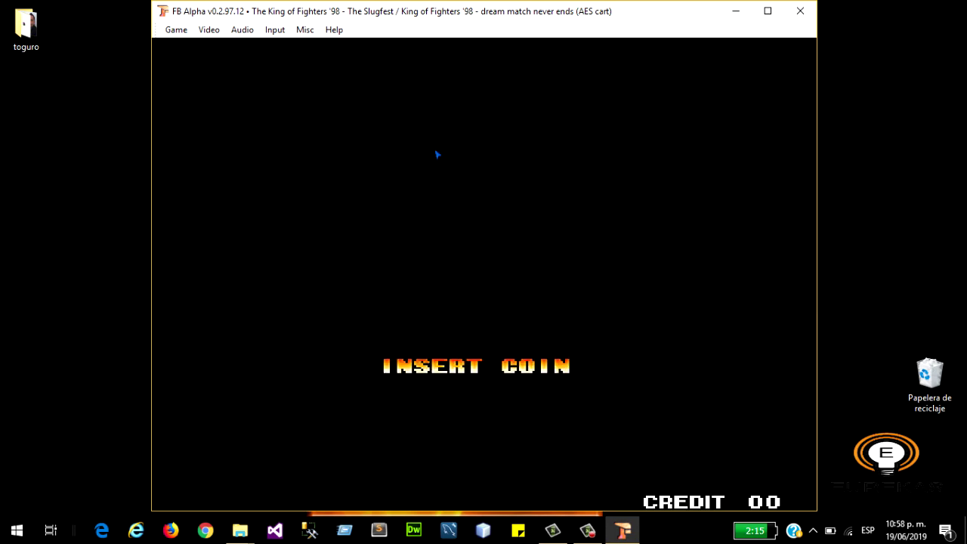
Open the game input mapping and examine the assignments for both players, the system inputs and the button combinations
{"action": "left_click", "coordinate": [275, 31]}
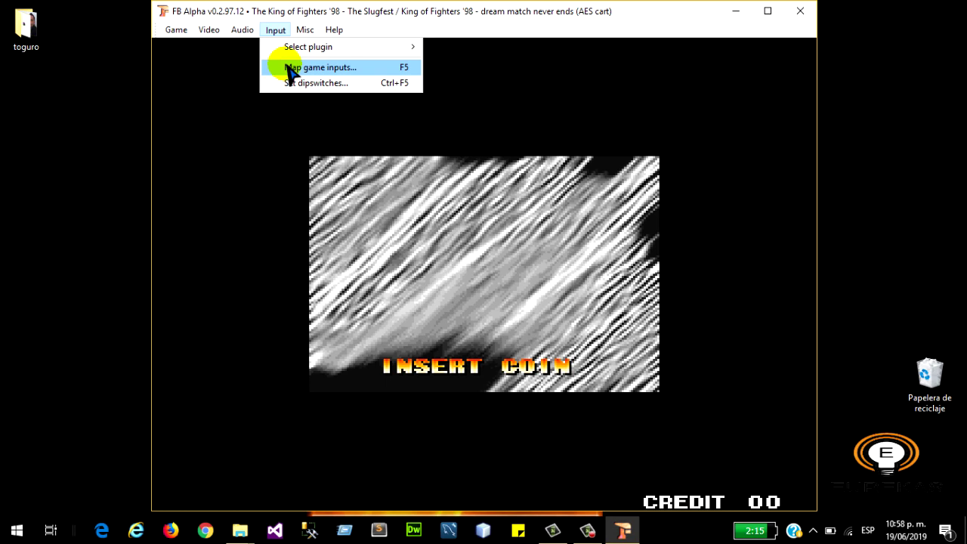
{"action": "left_click", "coordinate": [372, 76]}
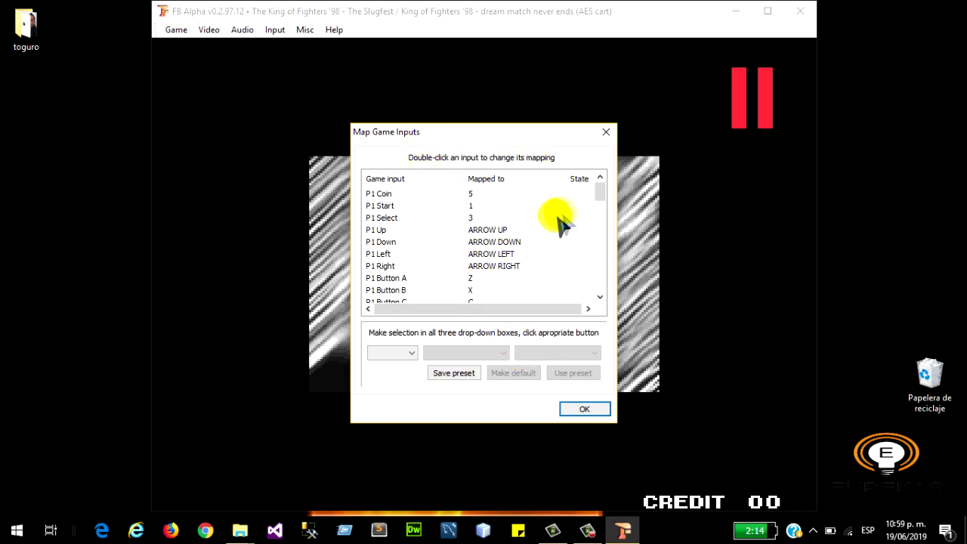
{"action": "mouse_move", "coordinate": [602, 197]}
{"action": "left_mouse_down"}
{"action": "mouse_move", "coordinate": [597, 230]}
{"action": "mouse_move", "coordinate": [599, 195]}
{"action": "left_mouse_up"}
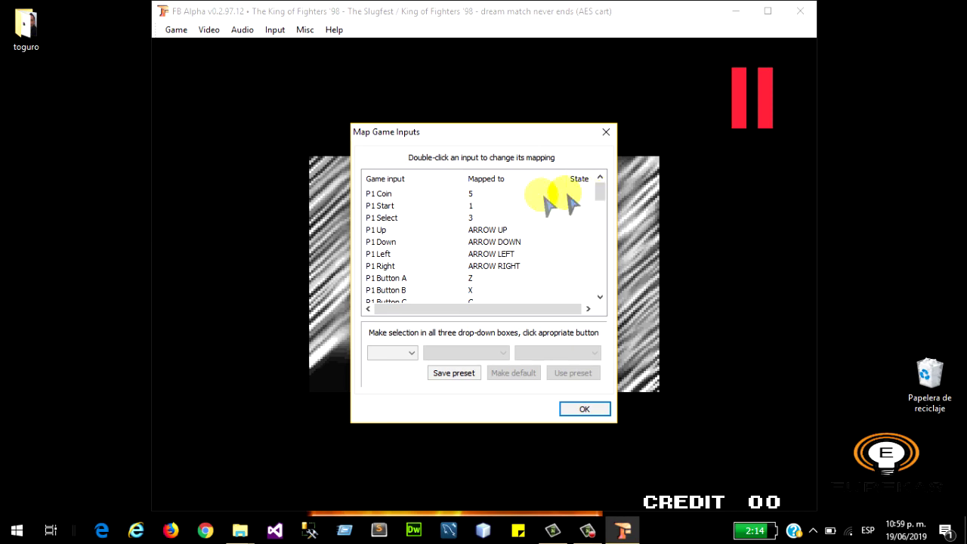
{"action": "left_click_drag", "start_coordinate": [604, 195], "coordinate": [600, 222]}
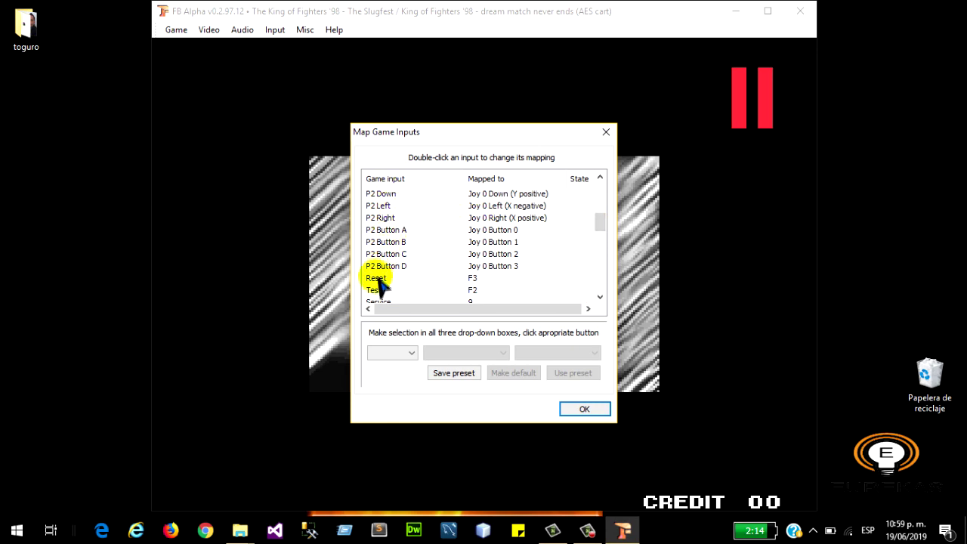
{"action": "left_click_drag", "start_coordinate": [600, 223], "coordinate": [599, 254]}
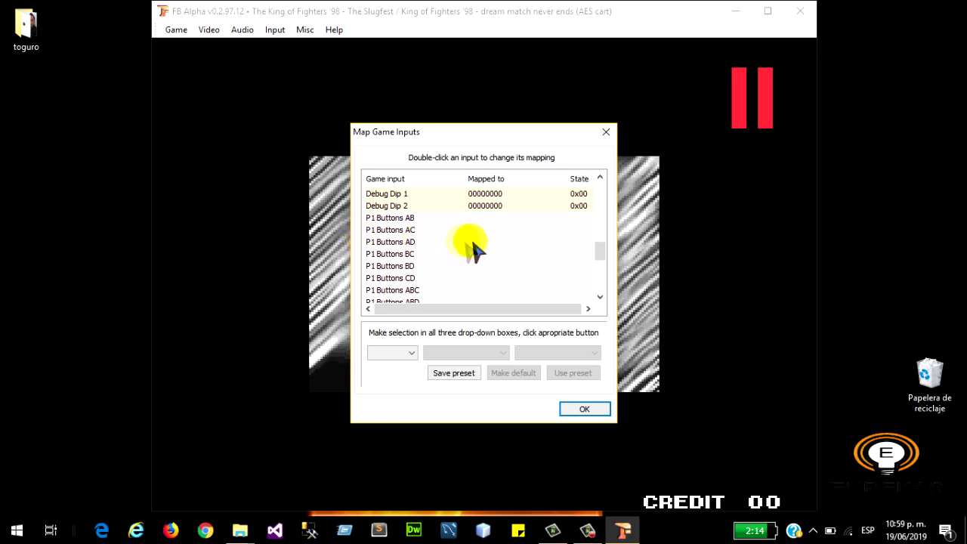
{"action": "left_click_drag", "start_coordinate": [600, 253], "coordinate": [608, 193]}
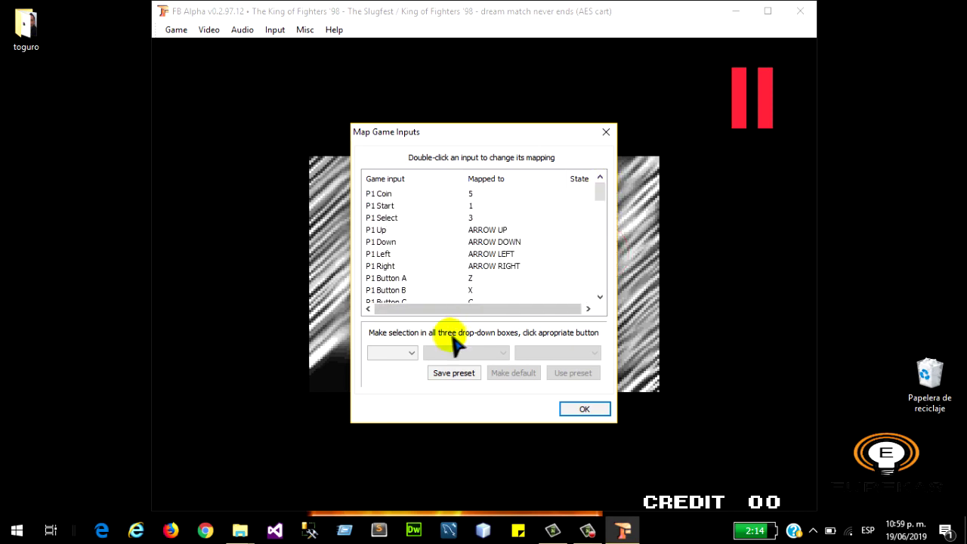
Set the input mapping selection to Player 1, Joystick 0 and Auto-center
{"action": "left_click", "coordinate": [413, 353]}
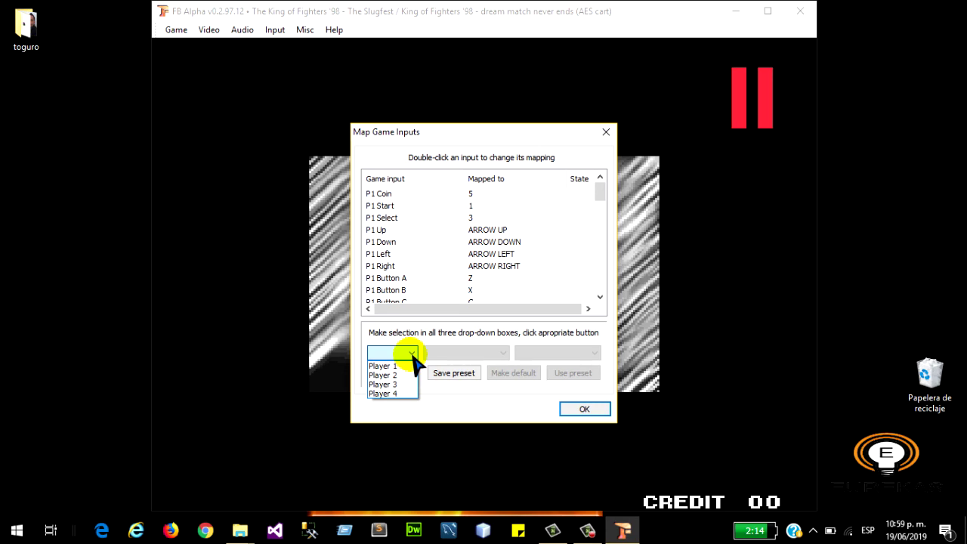
{"action": "left_click", "coordinate": [406, 367]}
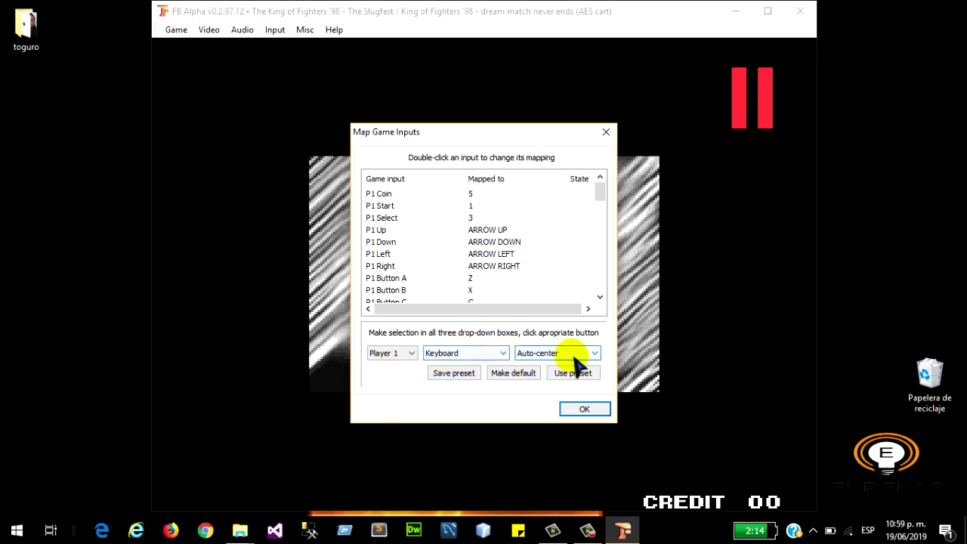
{"action": "left_click", "coordinate": [504, 356]}
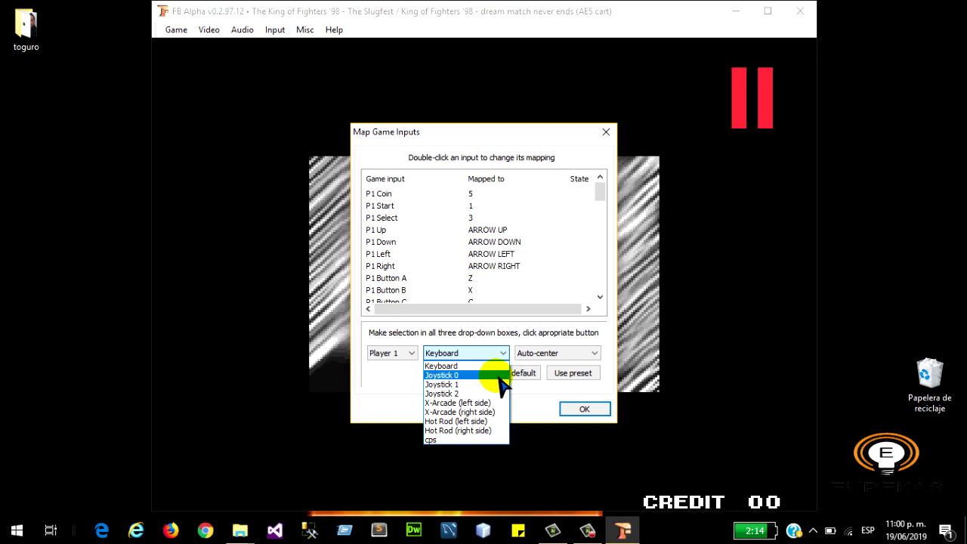
{"action": "left_click", "coordinate": [500, 377]}
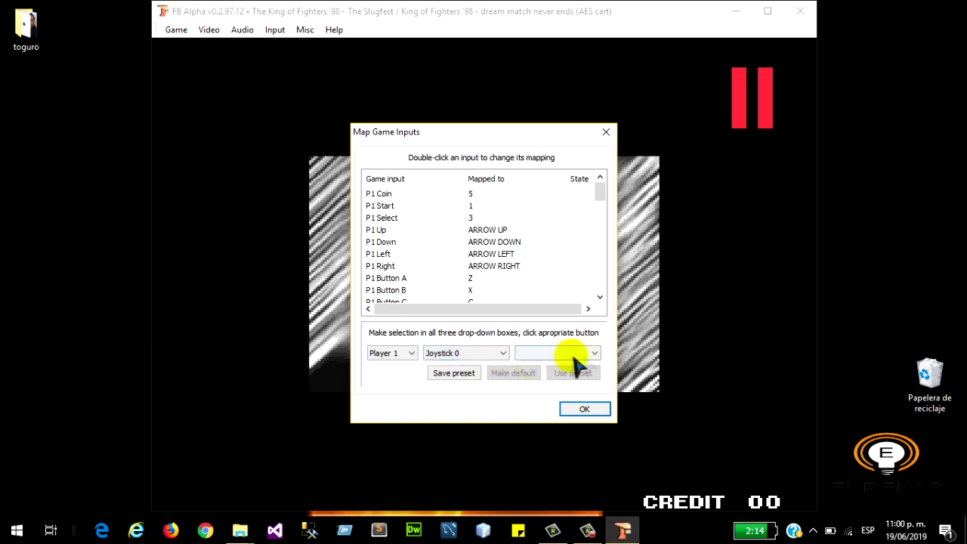
{"action": "left_click", "coordinate": [602, 358]}
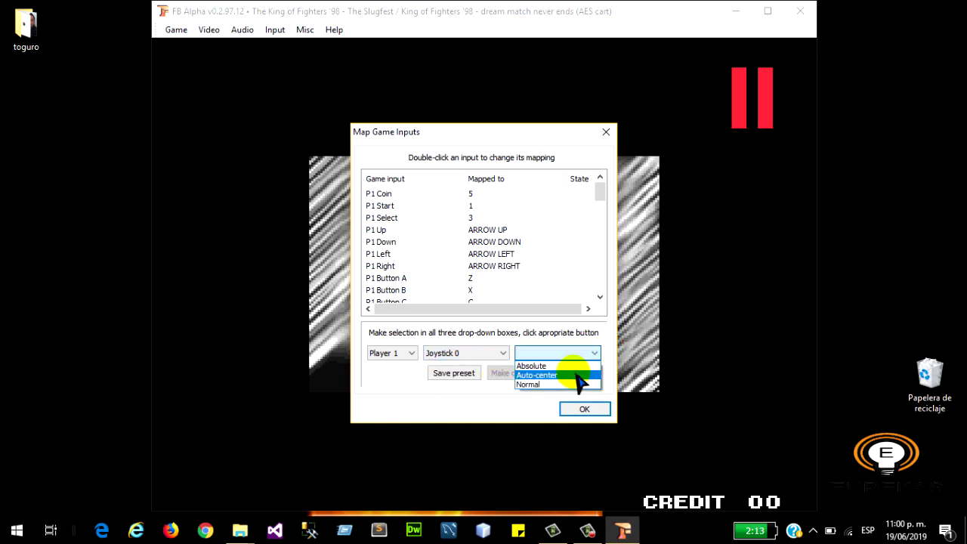
{"action": "left_click", "coordinate": [576, 375]}
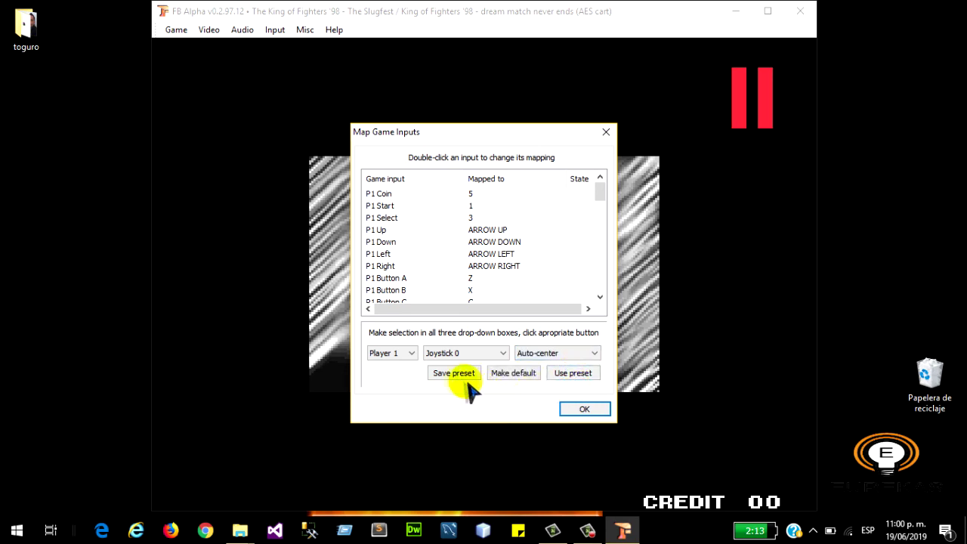
Map P1 Coin to Joy 0 Button 6 and P1 Start to Joy 0 Button 7
{"action": "double_click", "coordinate": [384, 195]}
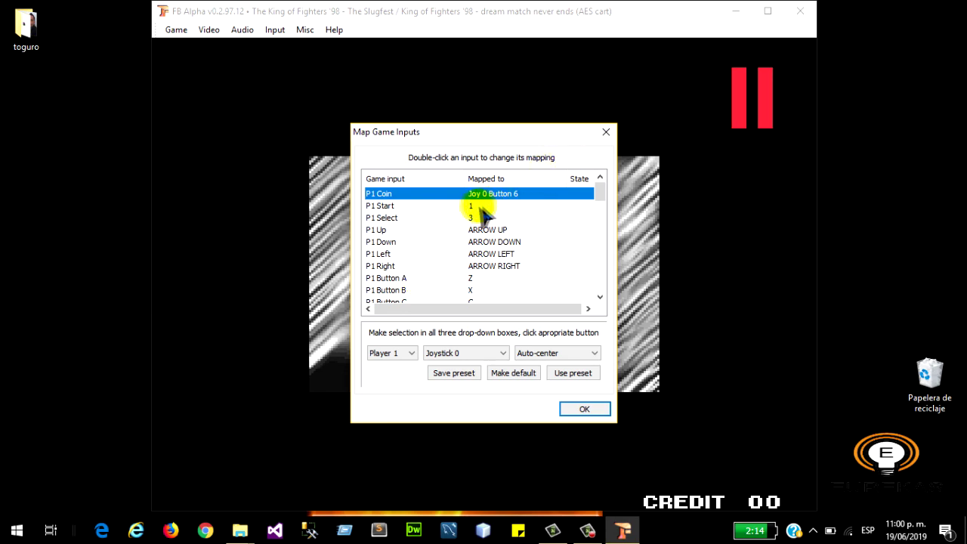
{"action": "left_click", "coordinate": [385, 207]}
{"action": "double_click", "coordinate": [384, 207]}
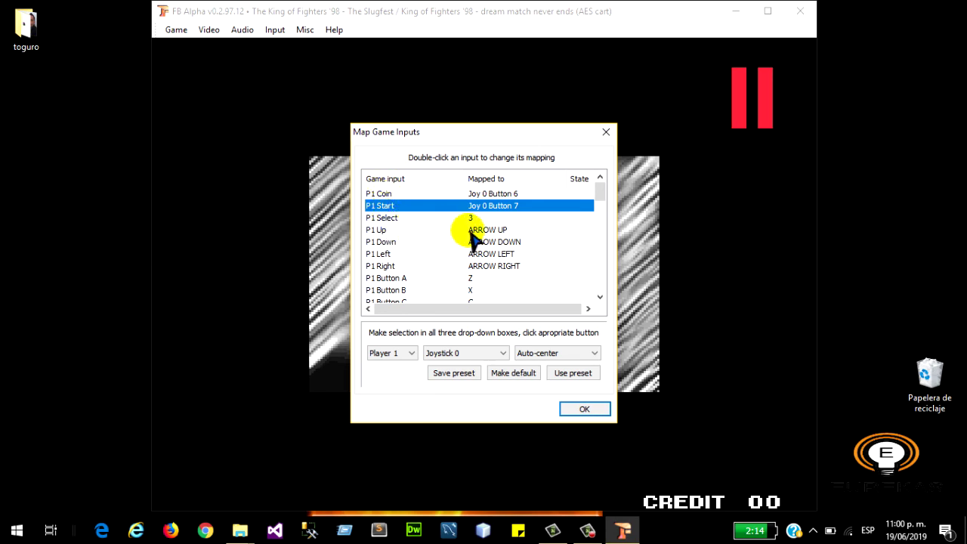
Map P1 Up, Down, Left and Right to the matching directions of Joy 0 POV-hat 0
{"action": "double_click", "coordinate": [381, 231]}
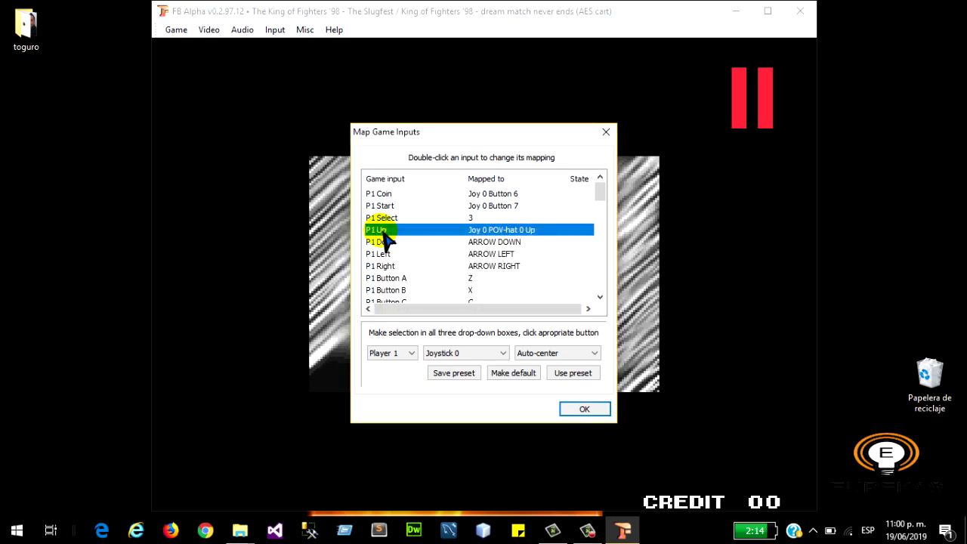
{"action": "left_click", "coordinate": [386, 243]}
{"action": "double_click", "coordinate": [386, 243]}
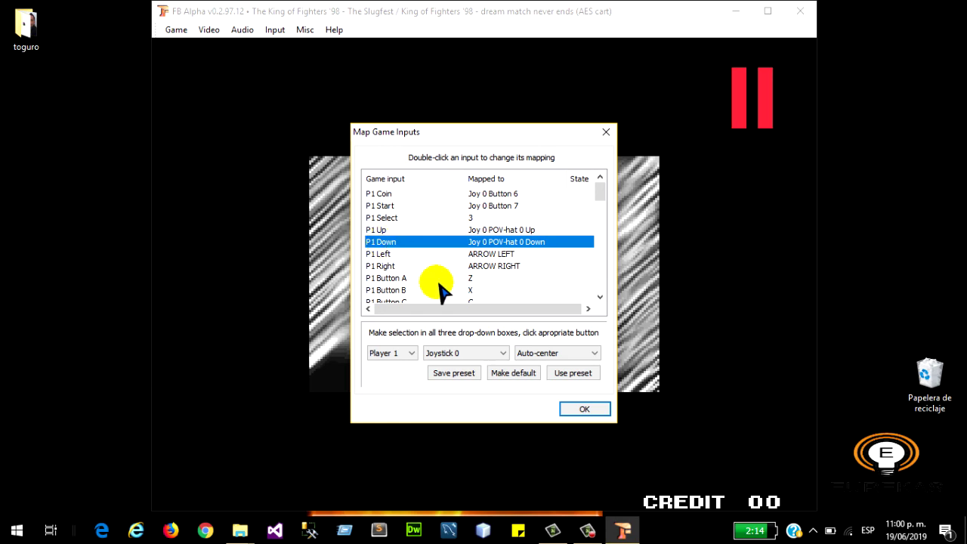
{"action": "double_click", "coordinate": [386, 255]}
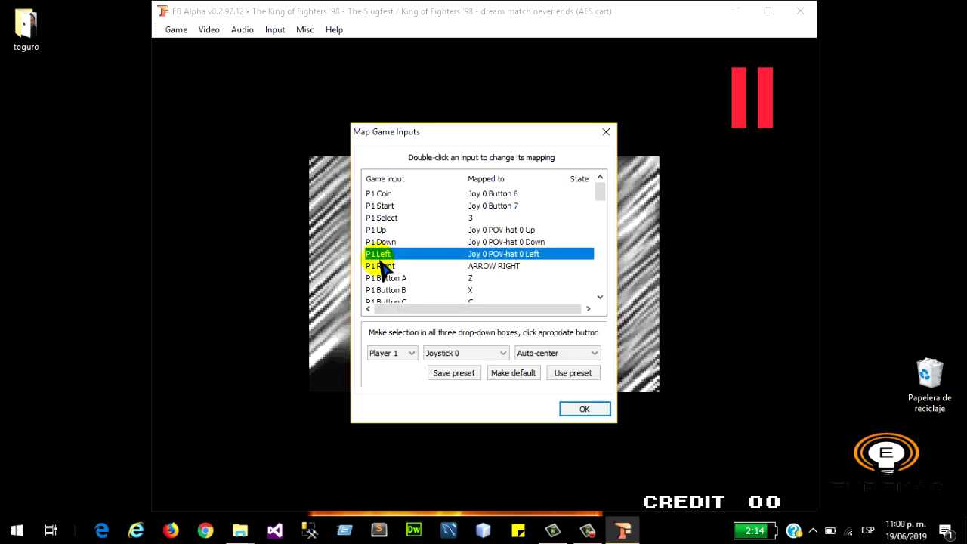
{"action": "double_click", "coordinate": [384, 266]}
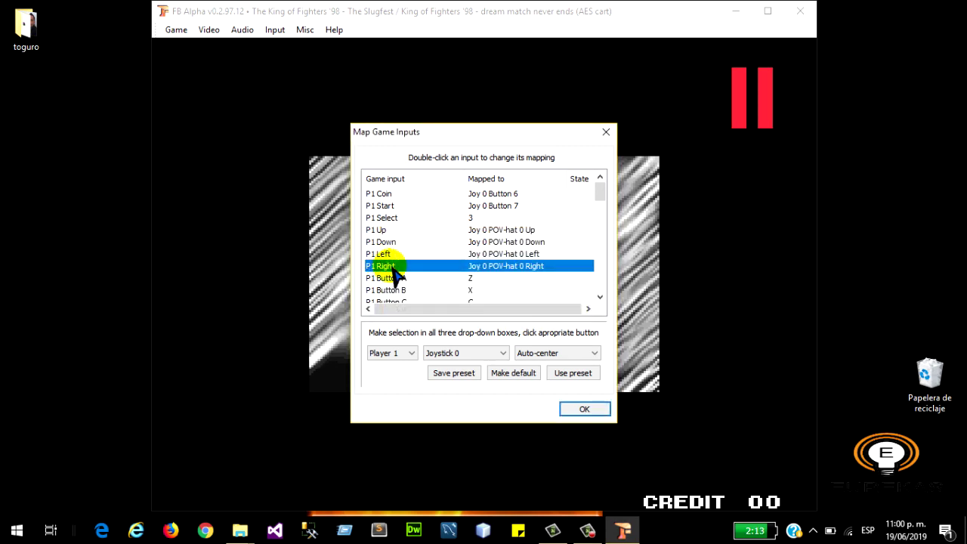
Map P1 Button A, B, C and D to Joy 0 Button 0, 2, 1 and 3 respectively
{"action": "scroll", "coordinate": [434, 280], "scroll_direction": "down", "scroll_amount": 1}
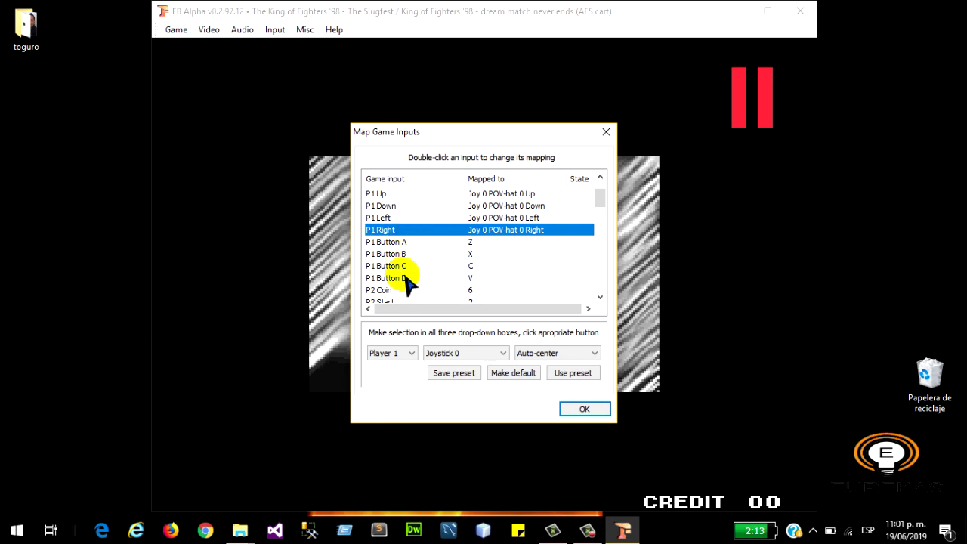
{"action": "double_click", "coordinate": [394, 243]}
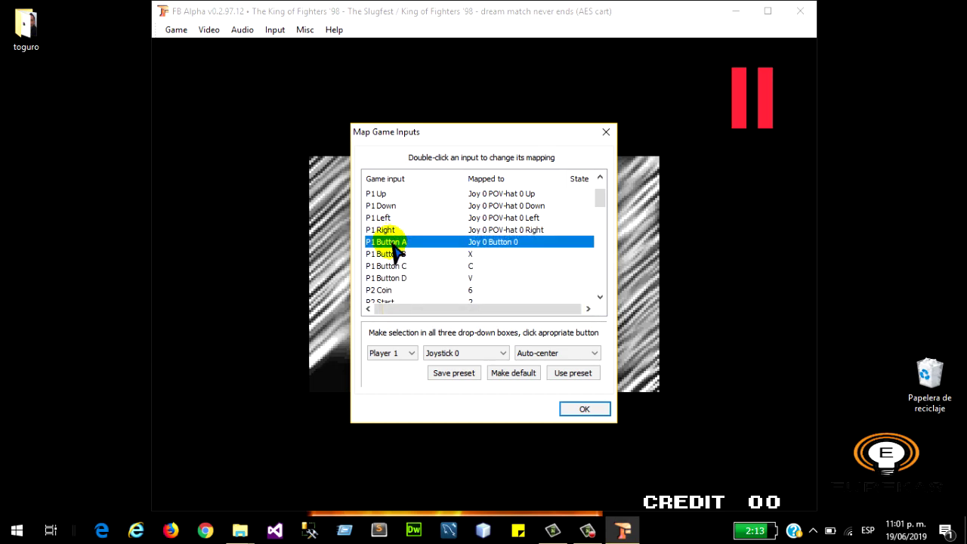
{"action": "double_click", "coordinate": [392, 254]}
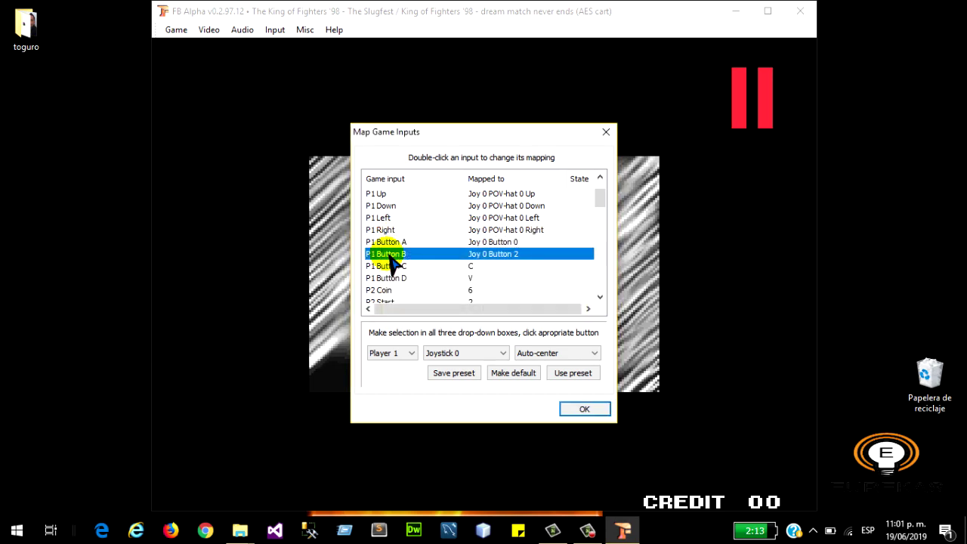
{"action": "double_click", "coordinate": [393, 267]}
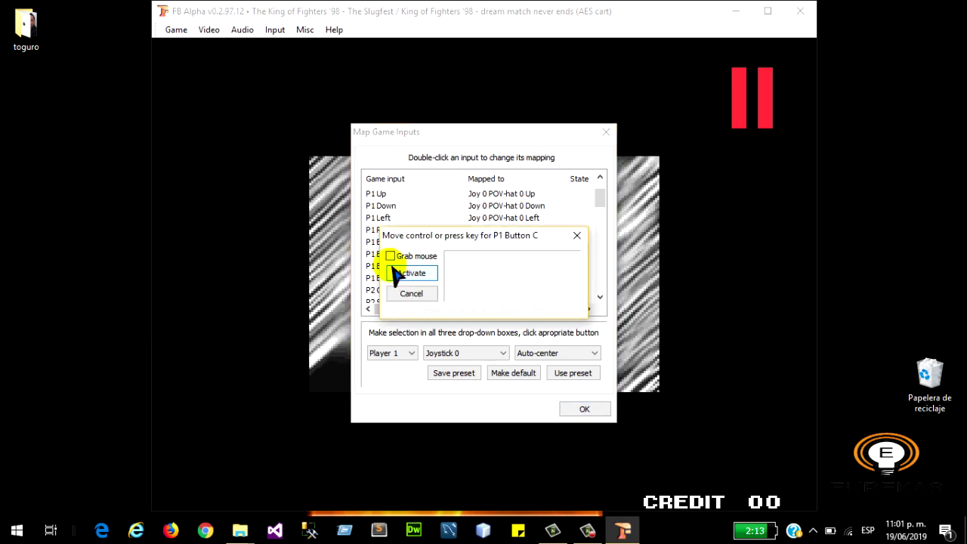
{"action": "double_click", "coordinate": [394, 278]}
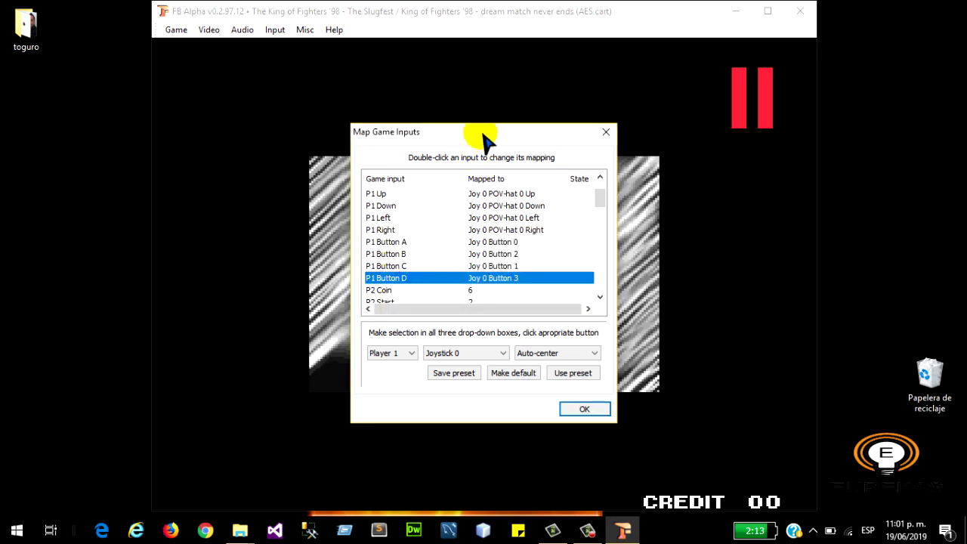
Save the player 1 joystick mapping as a preset and close the game input mapping
{"action": "left_click", "coordinate": [602, 201]}
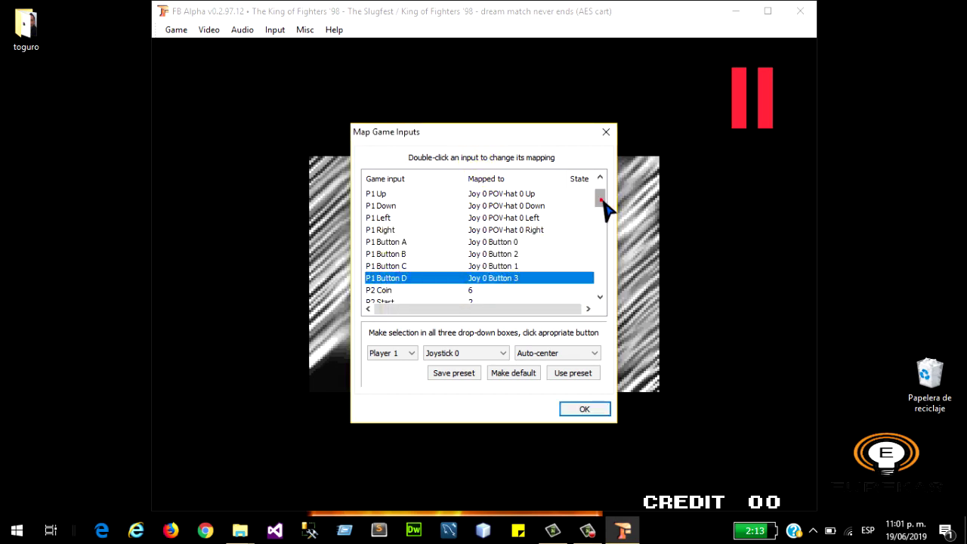
{"action": "left_click_drag", "start_coordinate": [603, 201], "coordinate": [601, 209]}
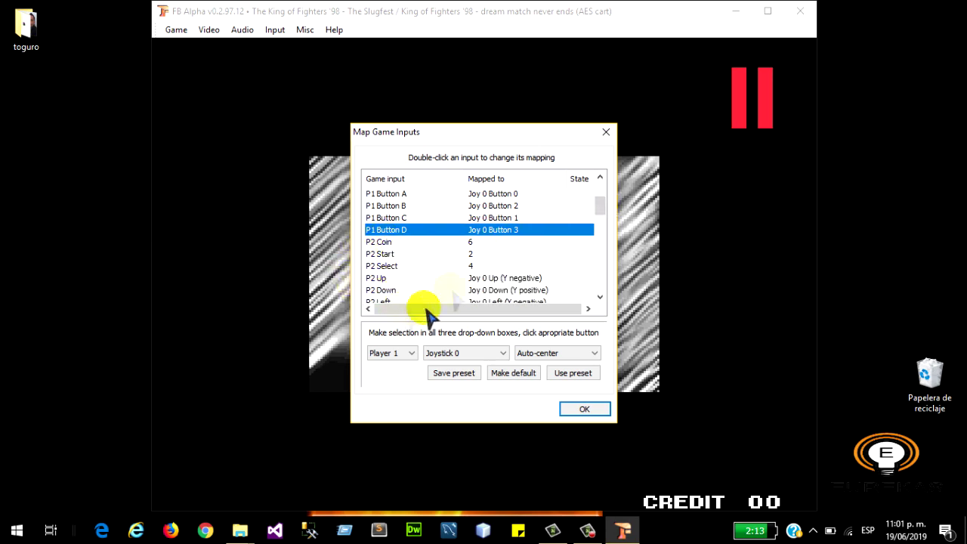
{"action": "left_click", "coordinate": [458, 373]}
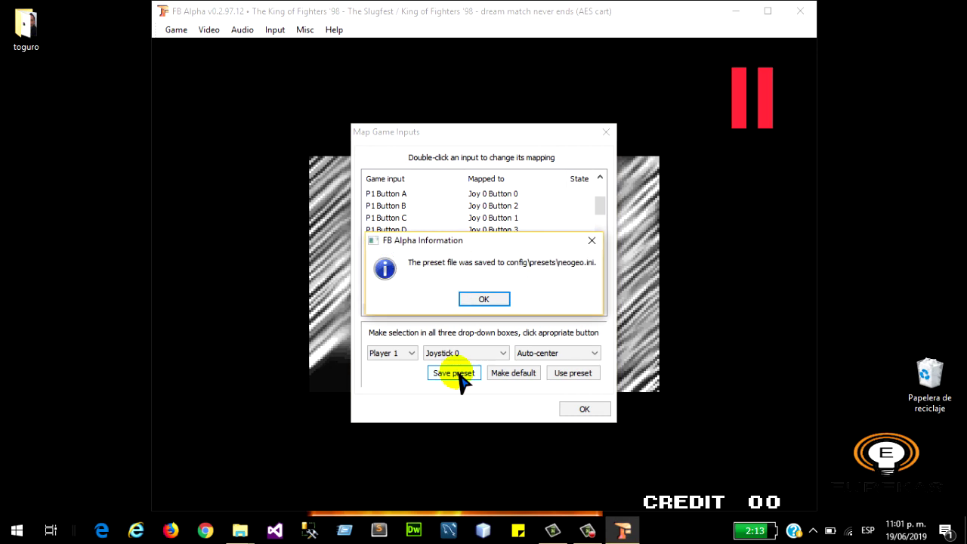
{"action": "left_click", "coordinate": [484, 300]}
{"action": "left_click", "coordinate": [584, 409]}
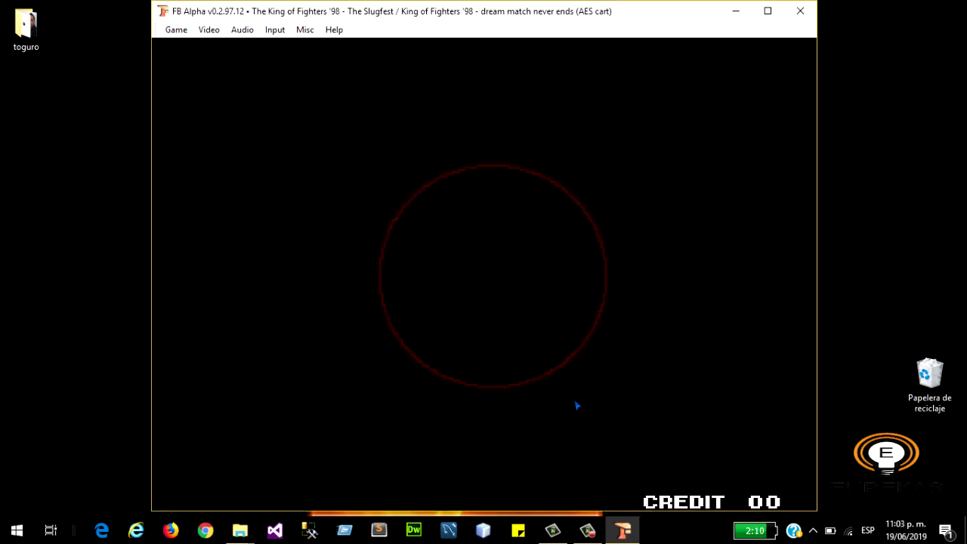
Insert coins and start a player 1 game of The King of Fighters '98, skipping the controls introduction
{"action": "key", "text": "5"}
{"action": "key", "text": "5"}
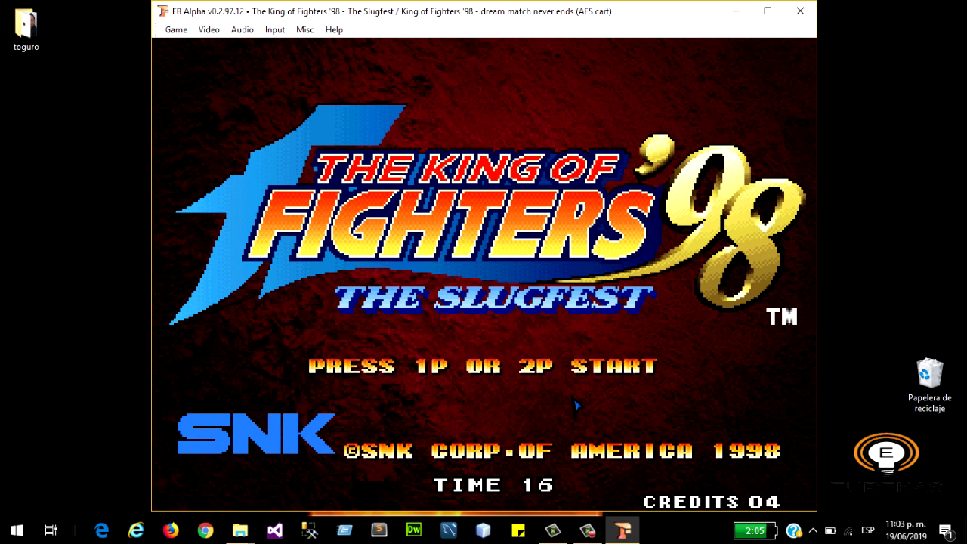
{"action": "key", "text": "1"}
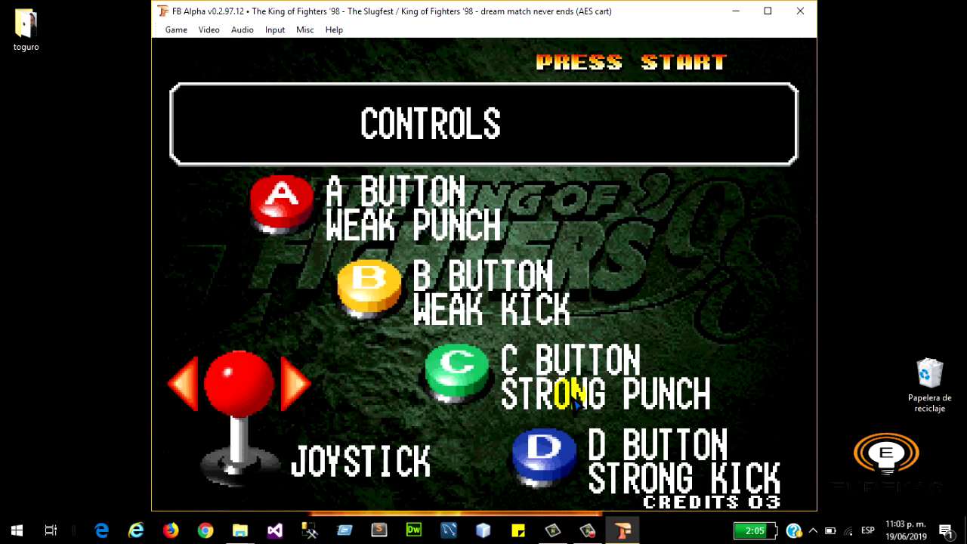
{"action": "key", "text": "1"}
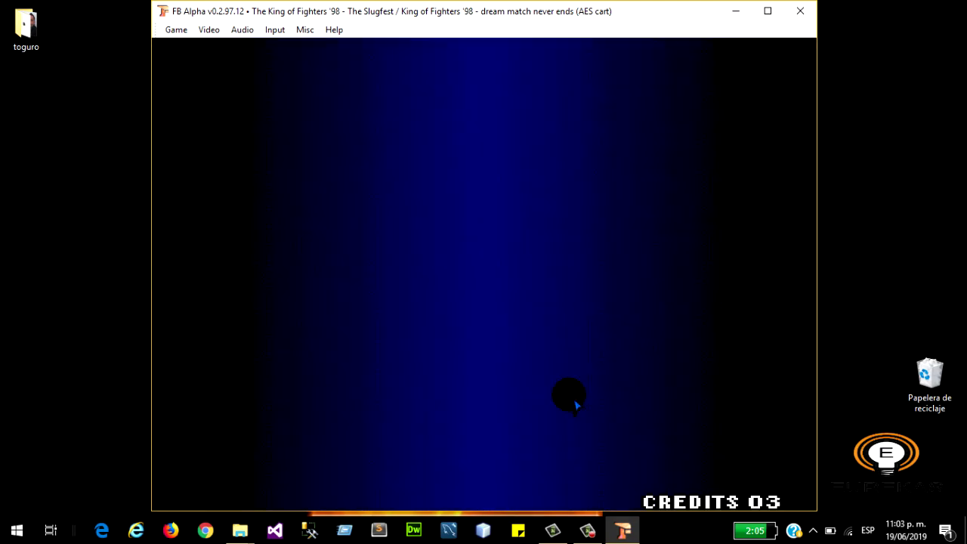
Insert more player 1 coins to raise the game's credits to 12
{"action": "key", "text": "5"}
{"action": "key", "text": "5"}
{"action": "key", "text": "5"}
{"action": "key", "text": "5"}
{"action": "key", "text": "5"}
{"action": "key", "text": "5"}
{"action": "key", "text": "5"}
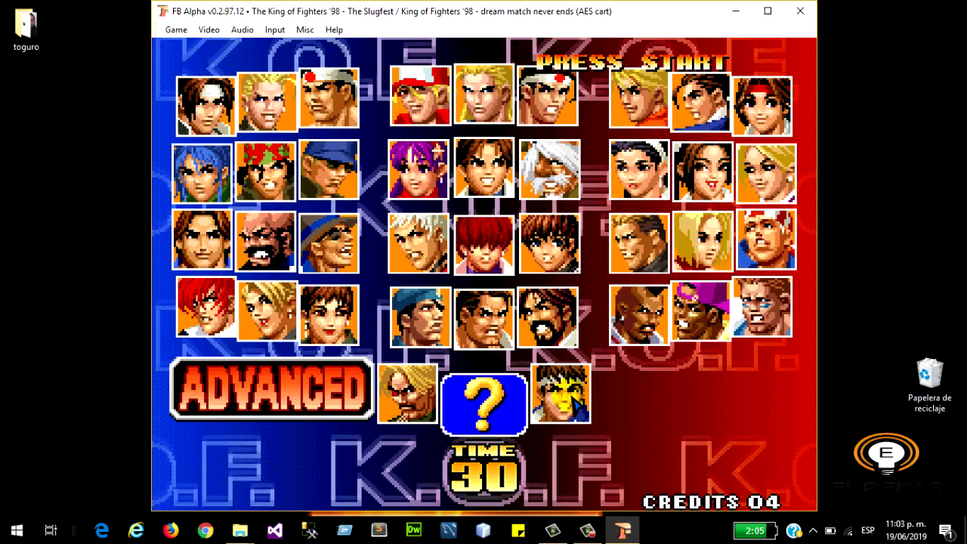
{"action": "key", "text": "5"}
{"action": "key", "text": "5"}
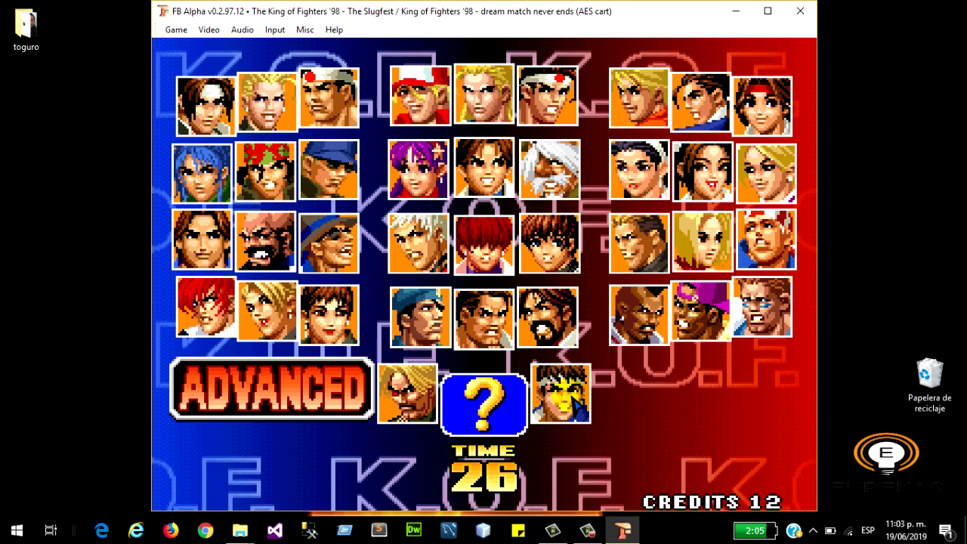
Raise the system volume to about 94
{"action": "key", "text": "XF86AudioLowerVolume"}
{"action": "key", "text": "XF86AudioRaiseVolume"}
{"action": "key", "text": "XF86AudioRaiseVolume"}
{"action": "key", "text": "XF86AudioRaiseVolume"}
{"action": "key", "text": "XF86AudioRaiseVolume"}
{"action": "key", "text": "XF86AudioRaiseVolume"}
{"action": "key", "text": "XF86AudioRaiseVolume"}
{"action": "key", "text": "XF86AudioRaiseVolume"}
{"action": "key", "text": "XF86AudioRaiseVolume"}
{"action": "key", "text": "XF86AudioRaiseVolume"}
{"action": "key", "text": "XF86AudioRaiseVolume"}
{"action": "key", "text": "XF86AudioRaiseVolume"}
{"action": "key", "text": "XF86AudioRaiseVolume"}
{"action": "key", "text": "XF86AudioRaiseVolume"}
{"action": "key", "text": "XF86AudioRaiseVolume"}
{"action": "key", "text": "XF86AudioRaiseVolume"}
{"action": "key", "text": "XF86AudioRaiseVolume"}
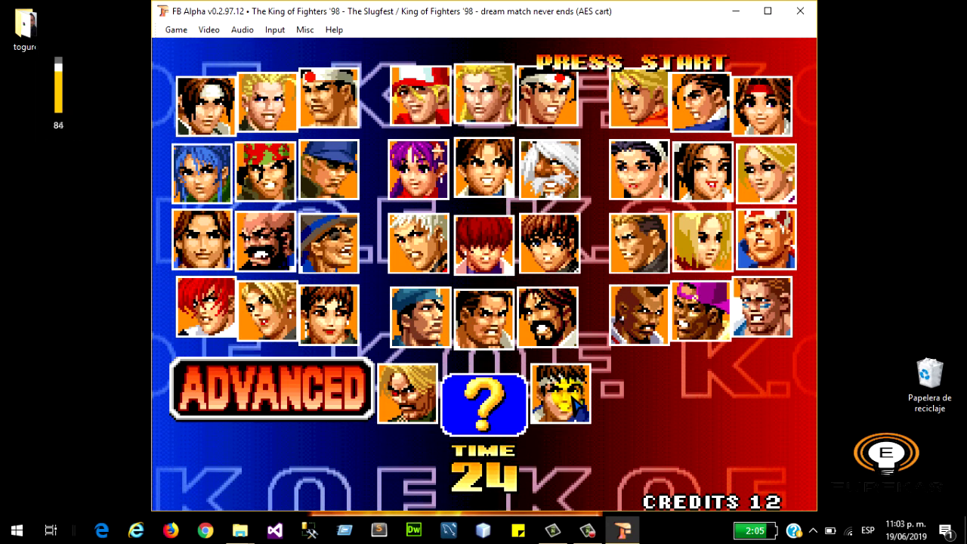
Choose Advanced mode and pick Benimaru, Terry and the fighter next to Terry as player 1's team
{"action": "key", "text": "z"}
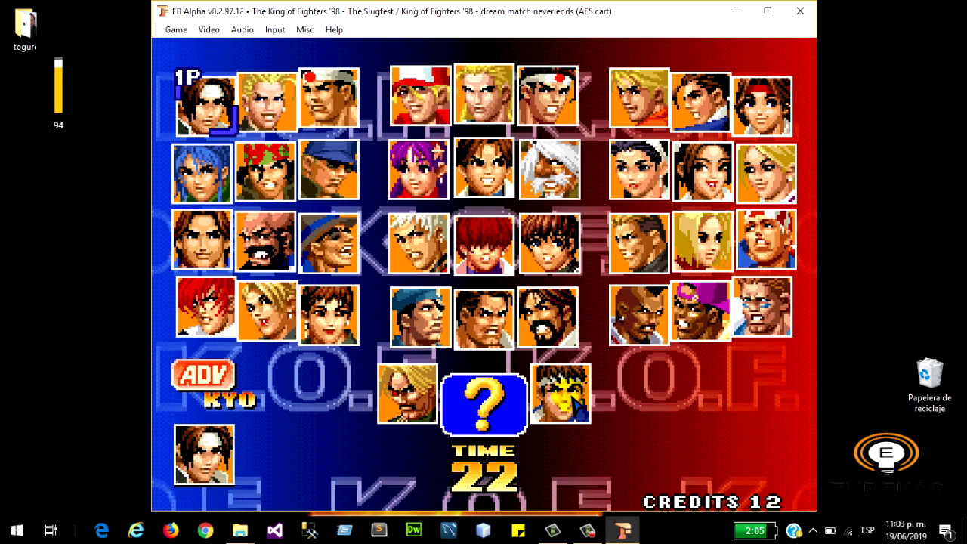
{"action": "key", "text": "Right"}
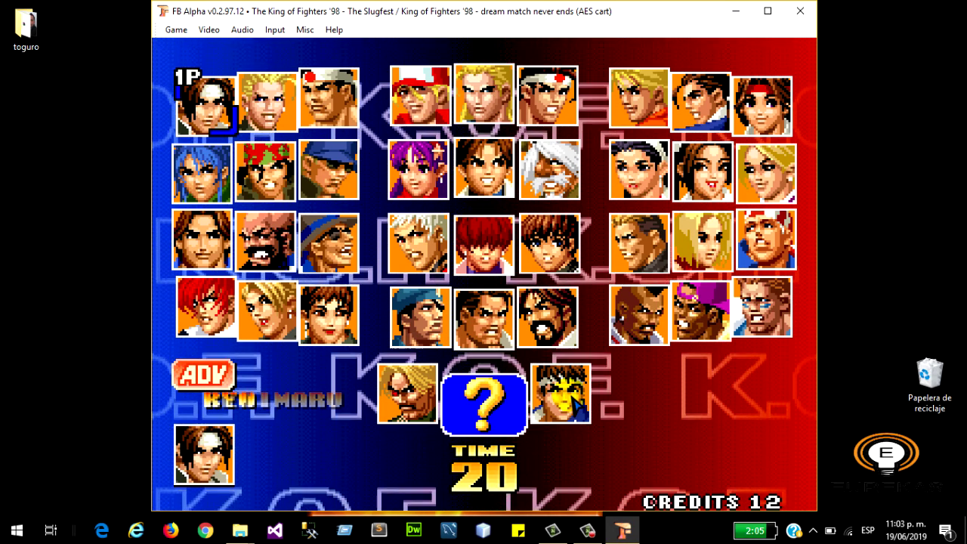
{"action": "key", "text": "z"}
{"action": "key", "text": "Right"}
{"action": "key", "text": "Right"}
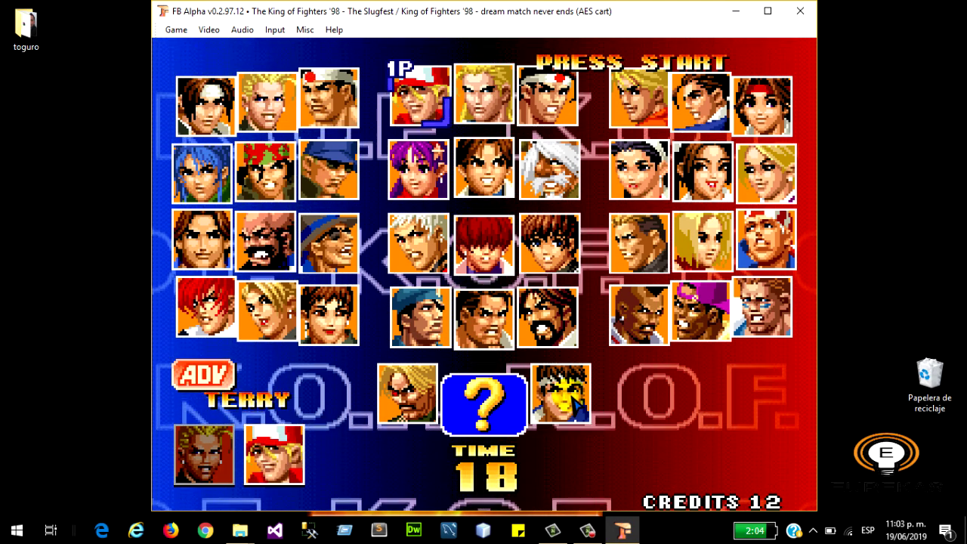
{"action": "key", "text": "z"}
{"action": "key", "text": "Right"}
{"action": "key", "text": "z"}
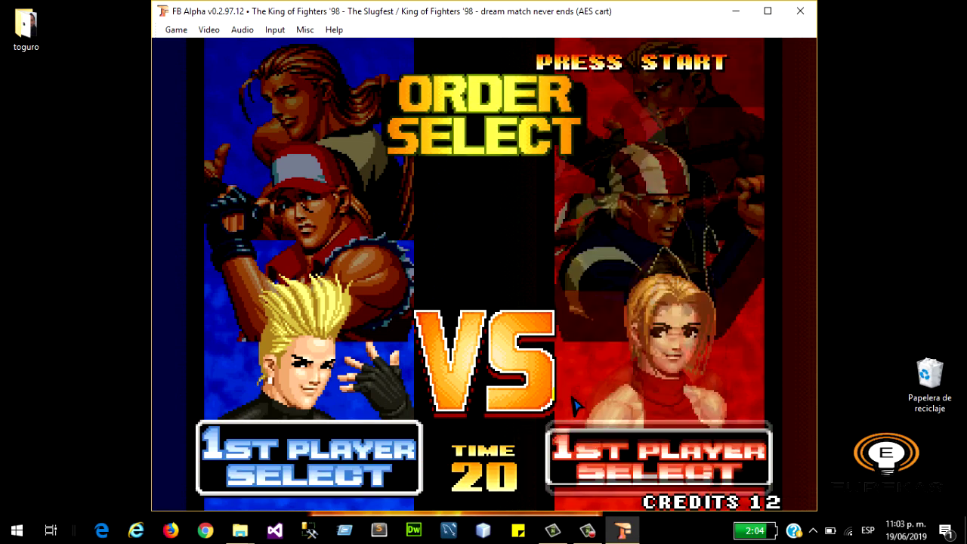
Select Terry as the team's first fighter and confirm the remaining fighting order
{"action": "key", "text": "Down"}
{"action": "key", "text": "Down"}
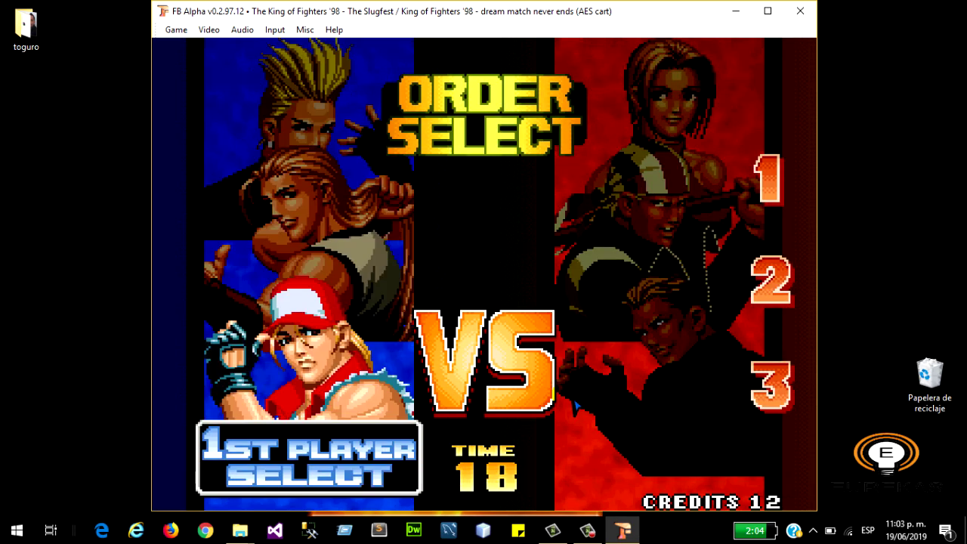
{"action": "key", "text": "z"}
{"action": "key", "text": "z"}
{"action": "key", "text": "z"}
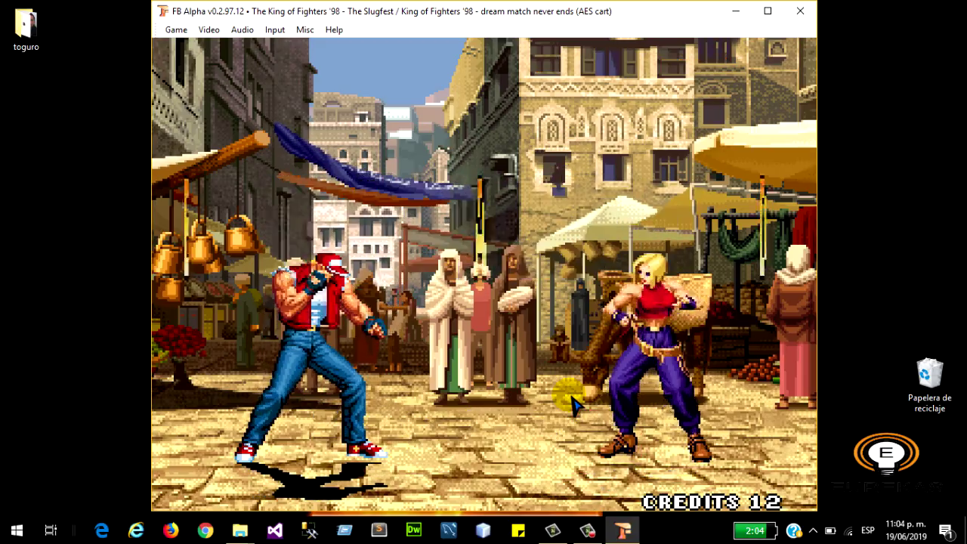
Pause the game at the start of Terry's match against Billy Kane
{"action": "key", "text": "Right"}
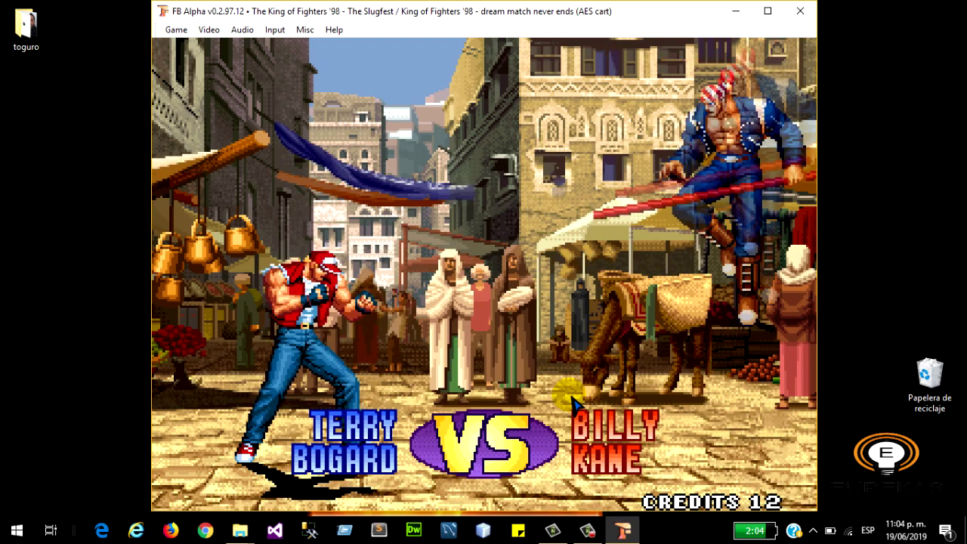
{"action": "left_click", "coordinate": [177, 30]}
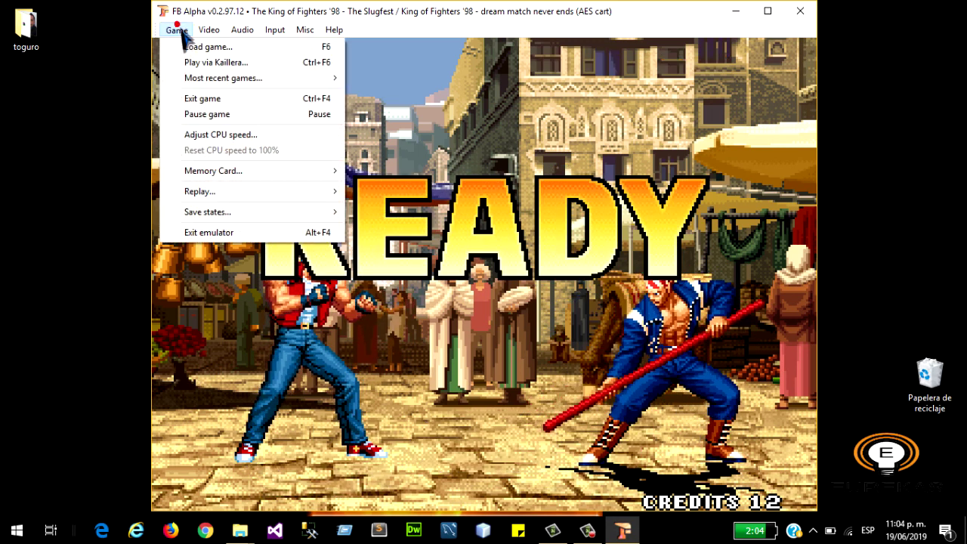
{"action": "left_click", "coordinate": [209, 118]}
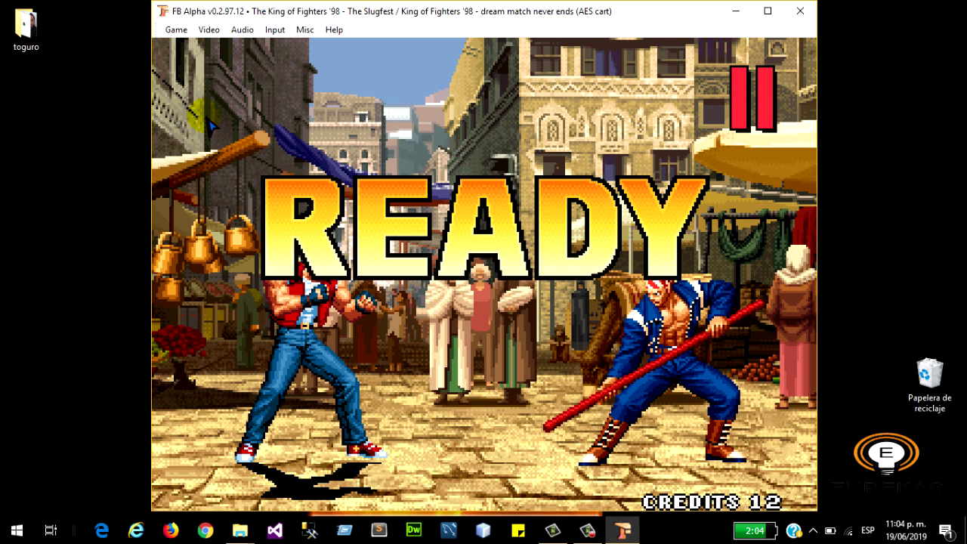